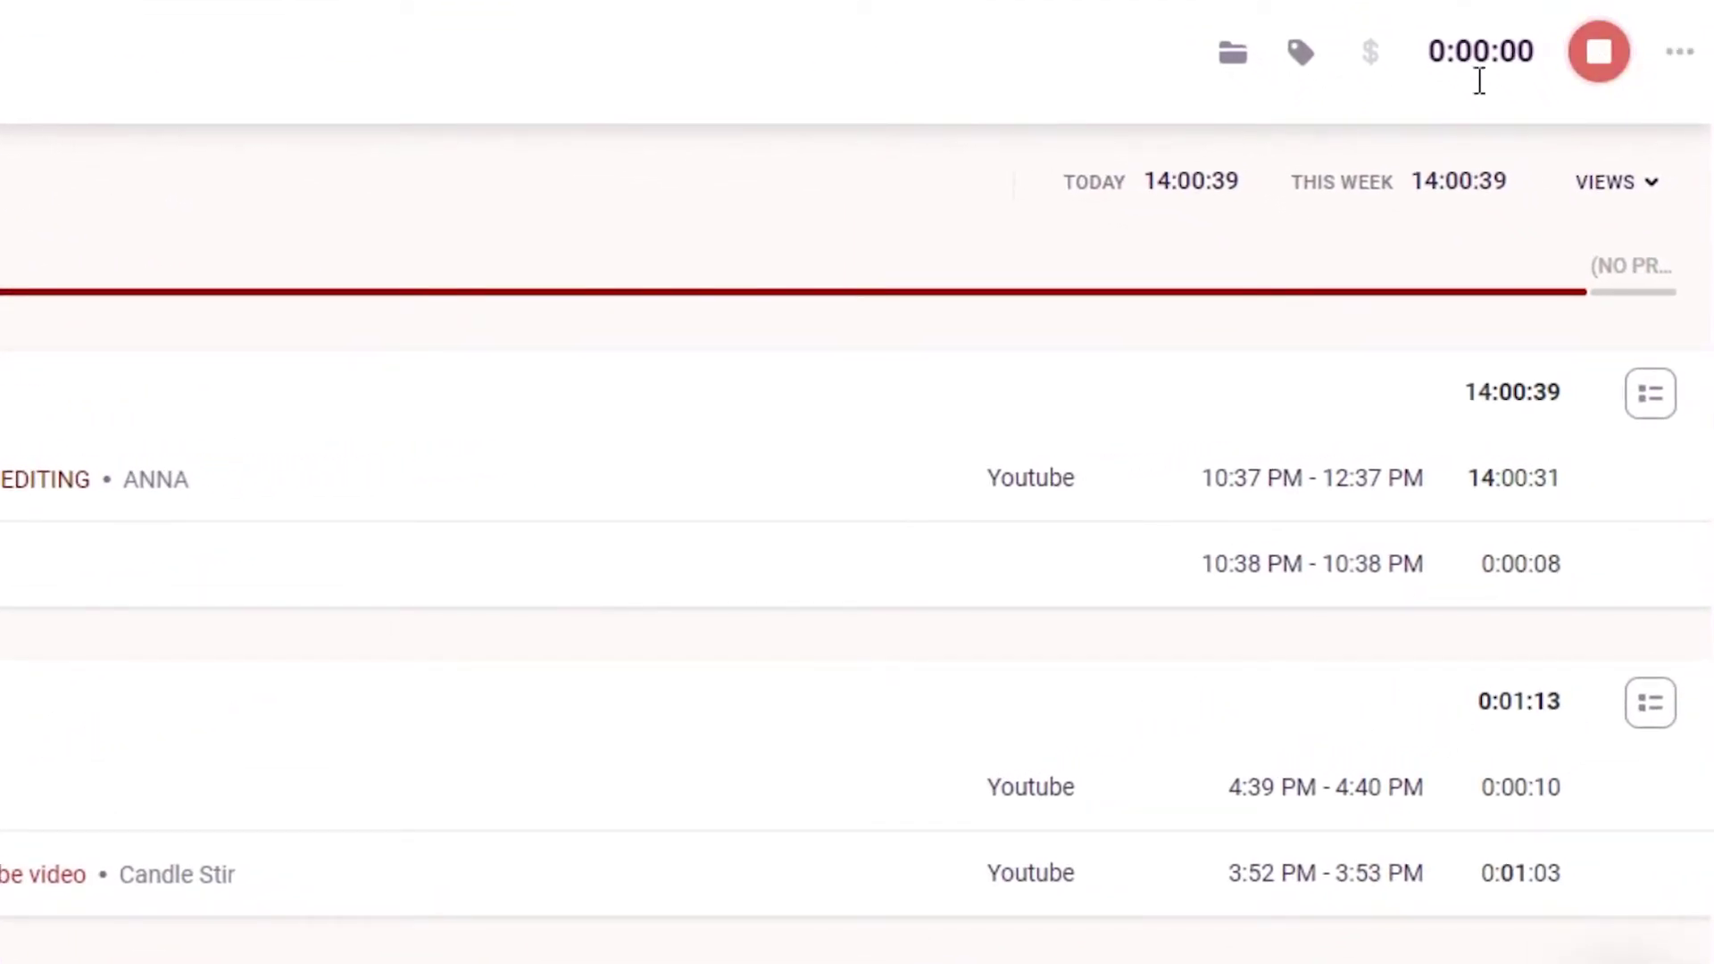
Describe the running Toggl Track entry as 'task 3' and tag it Youtube
text(task 3)
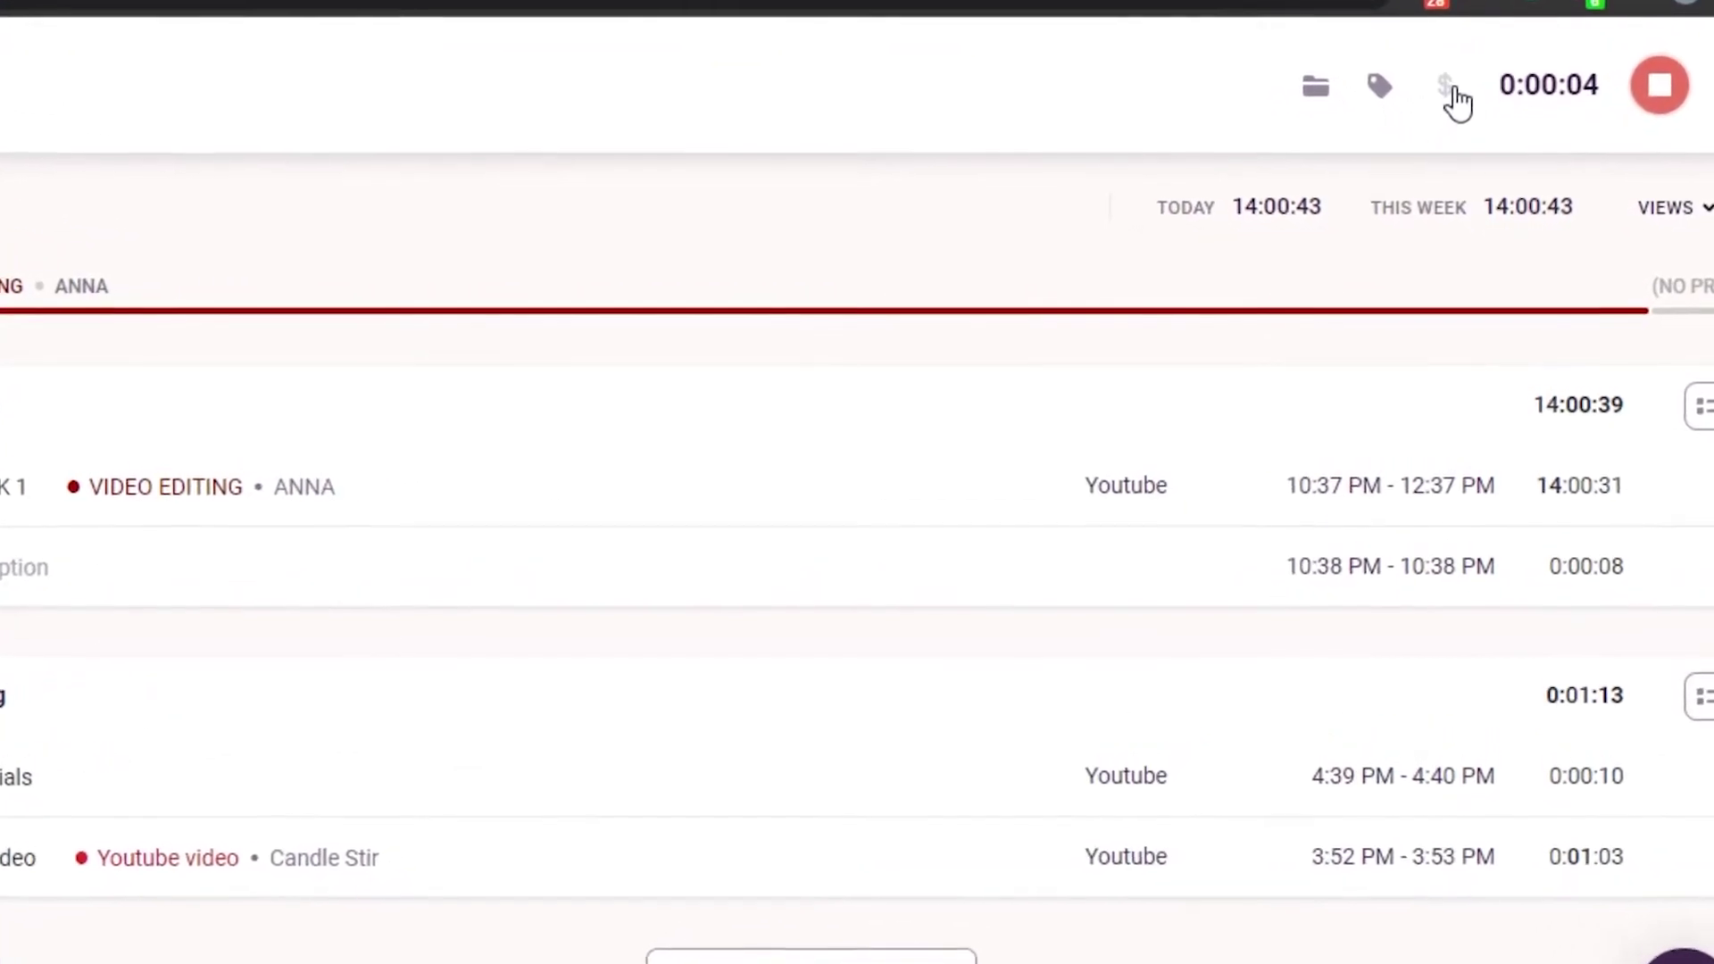
click(1379, 86)
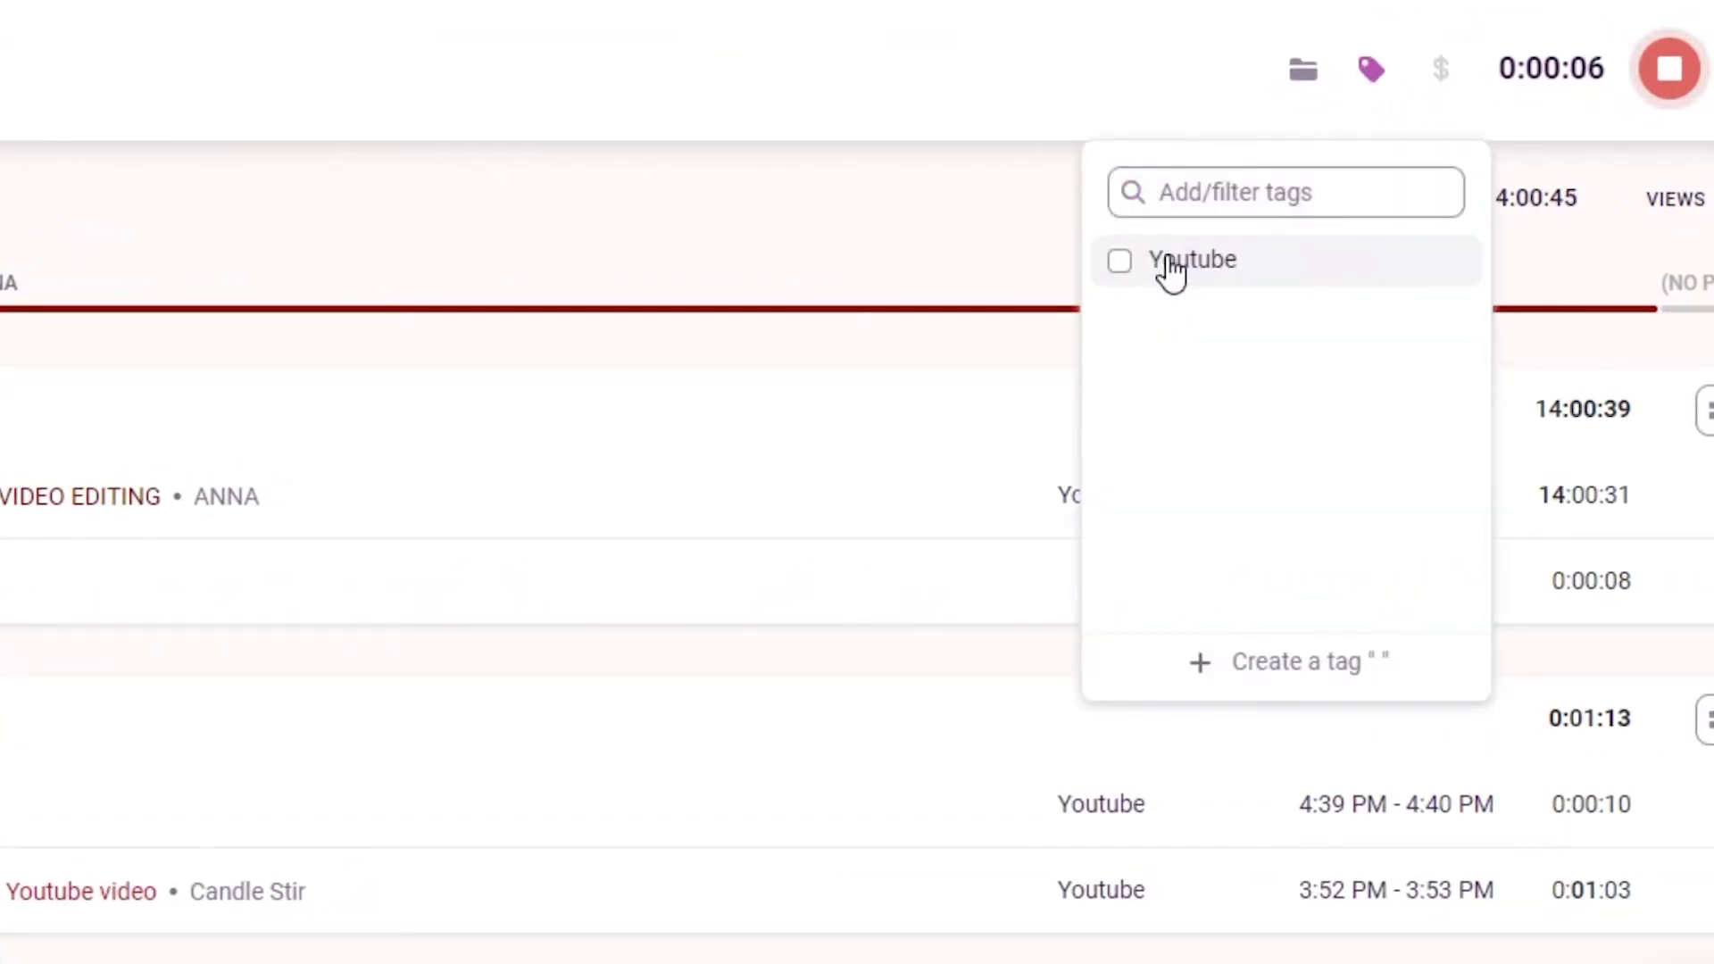
click(1170, 269)
click(689, 687)
Assign the entry to the VIDEO EDITING project and stop the timer
click(1314, 72)
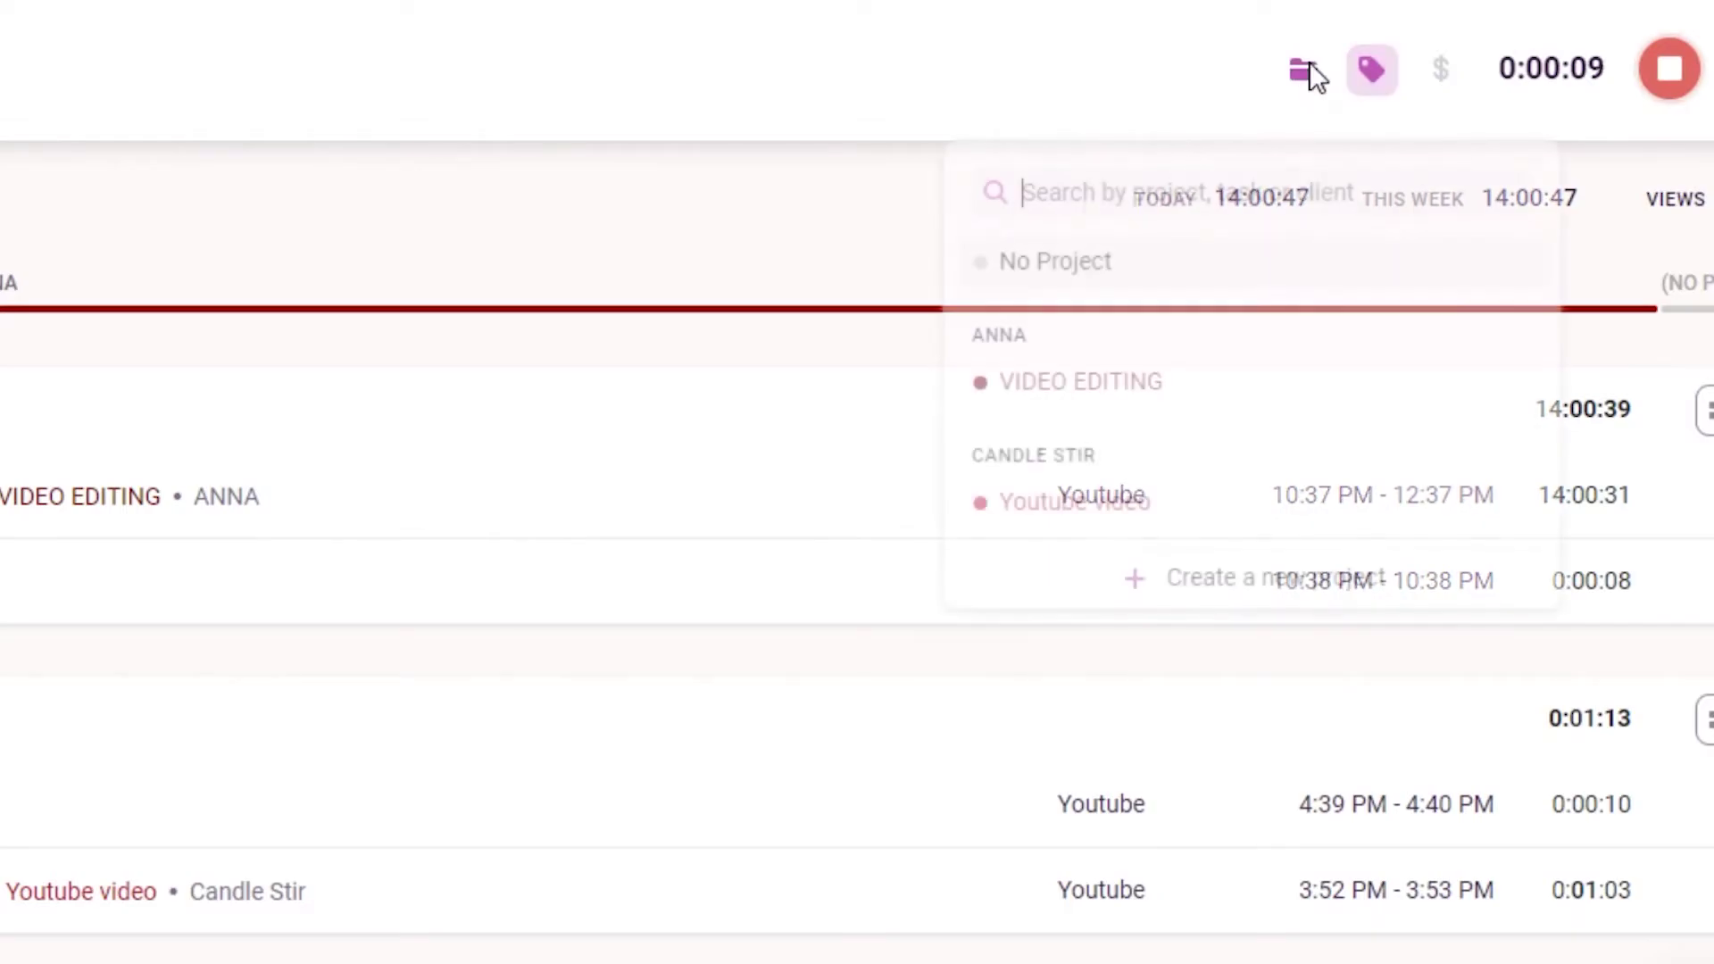
click(1067, 402)
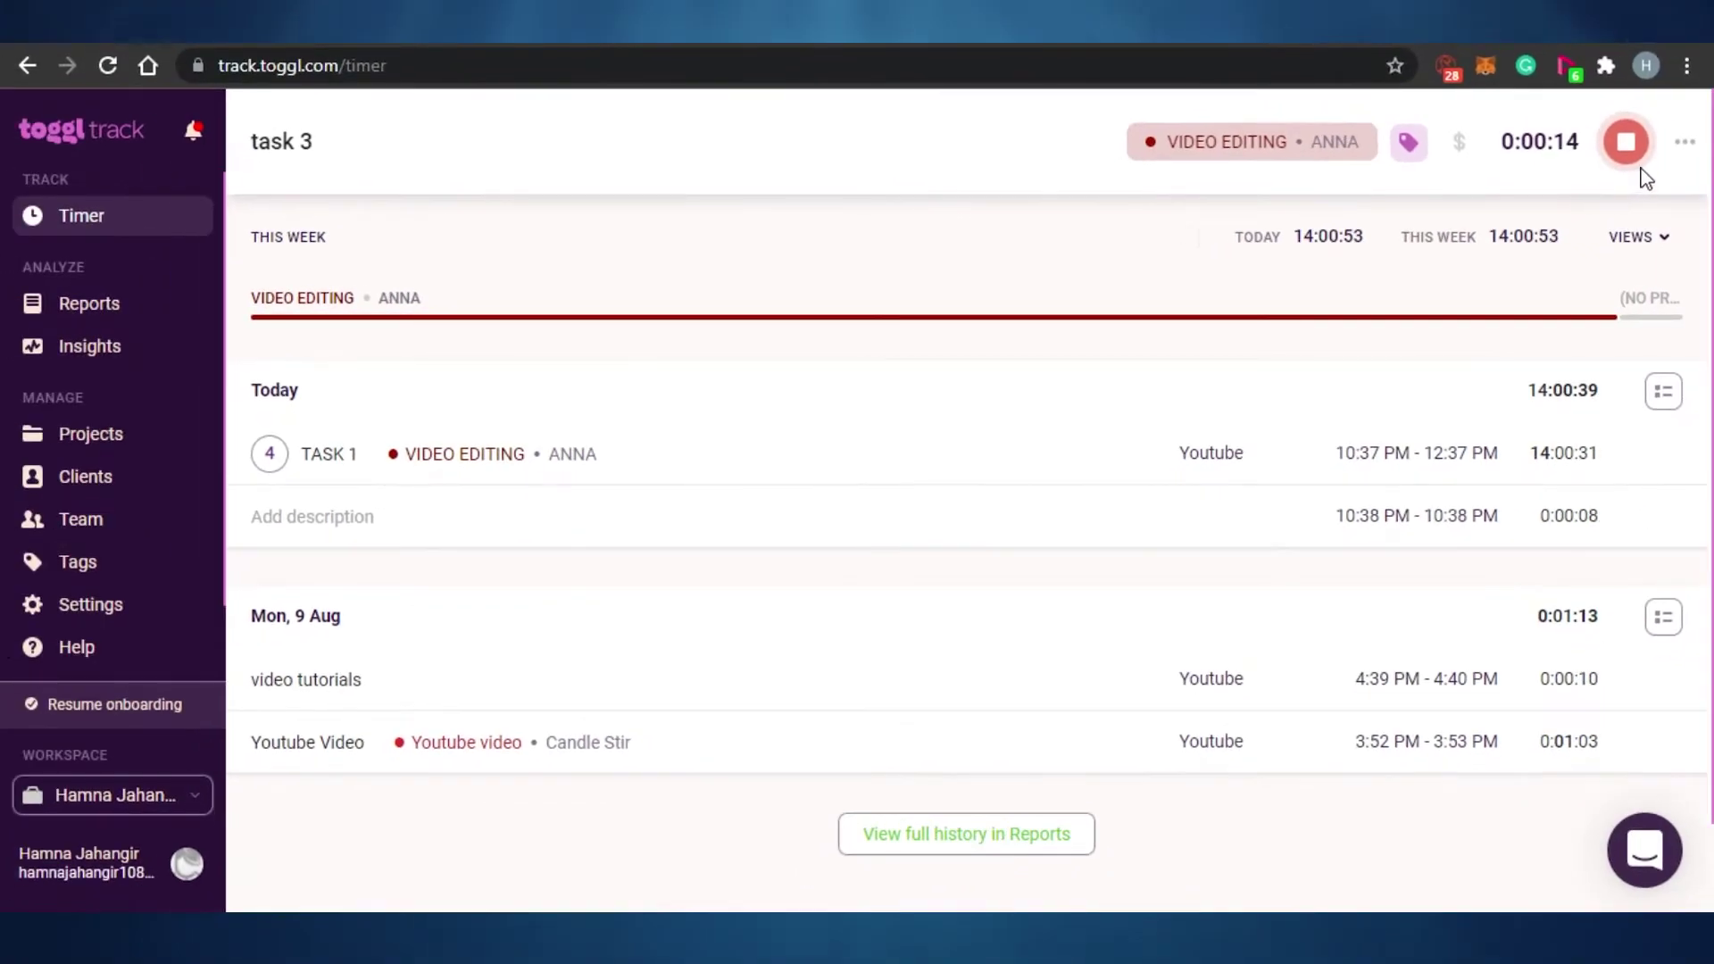
click(1623, 148)
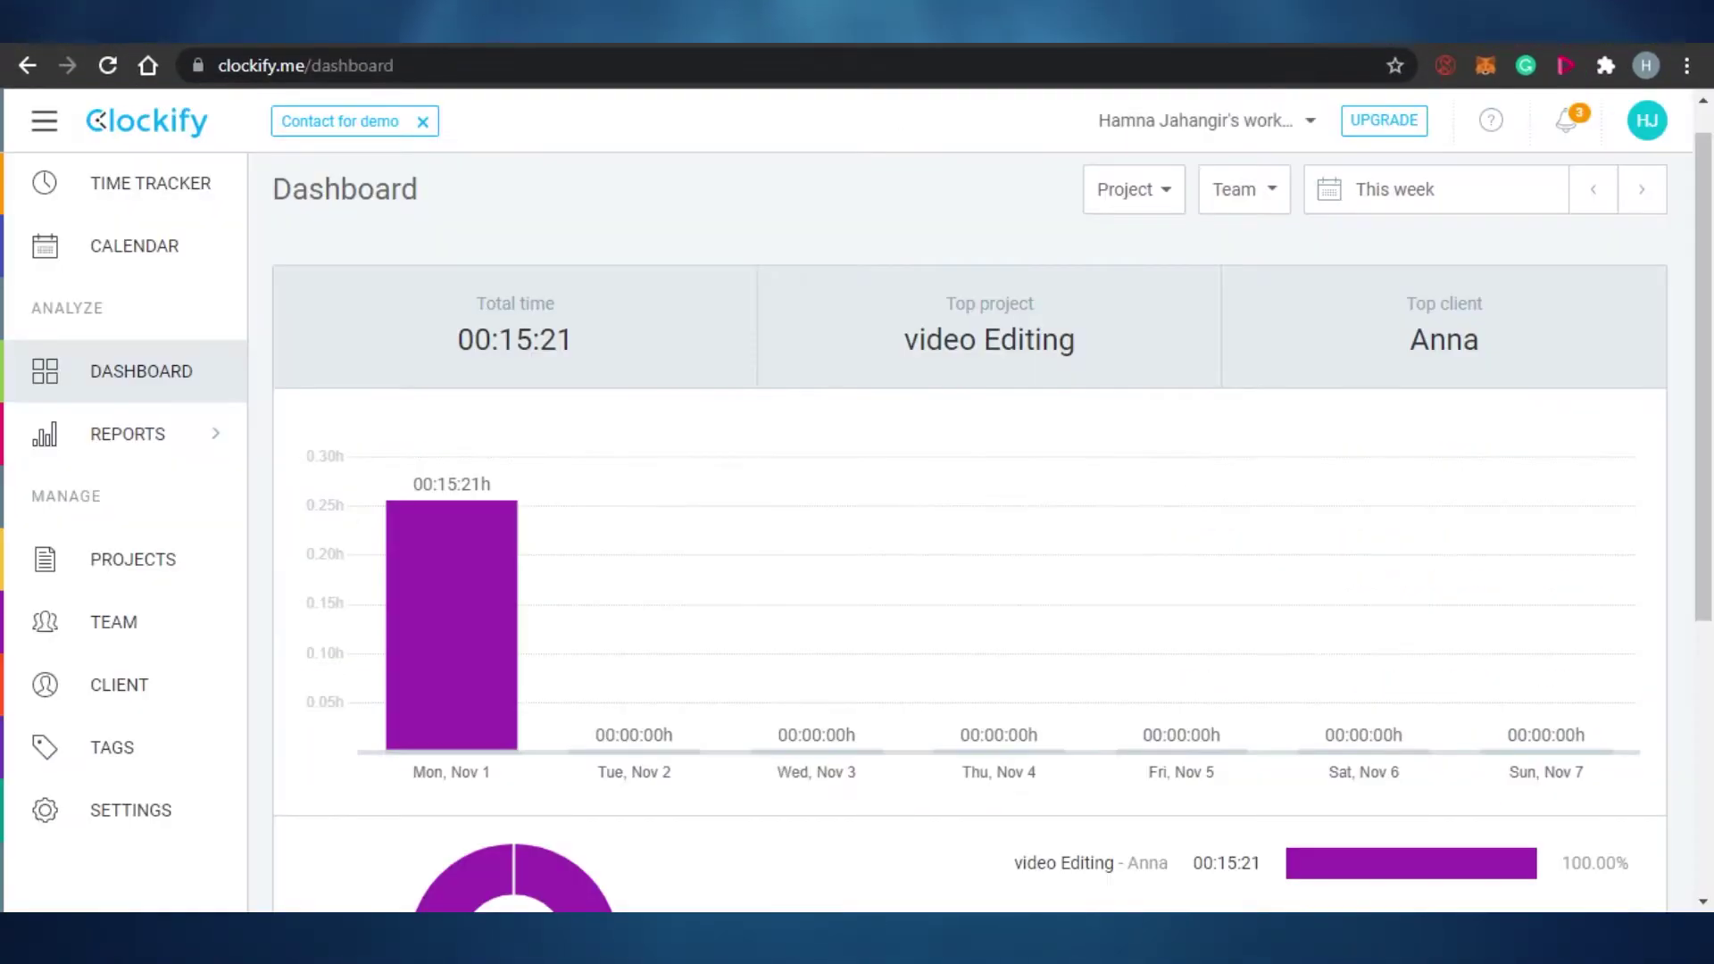
Start a Clockify time entry 'task 3' assigned to the video Editing project
click(136, 191)
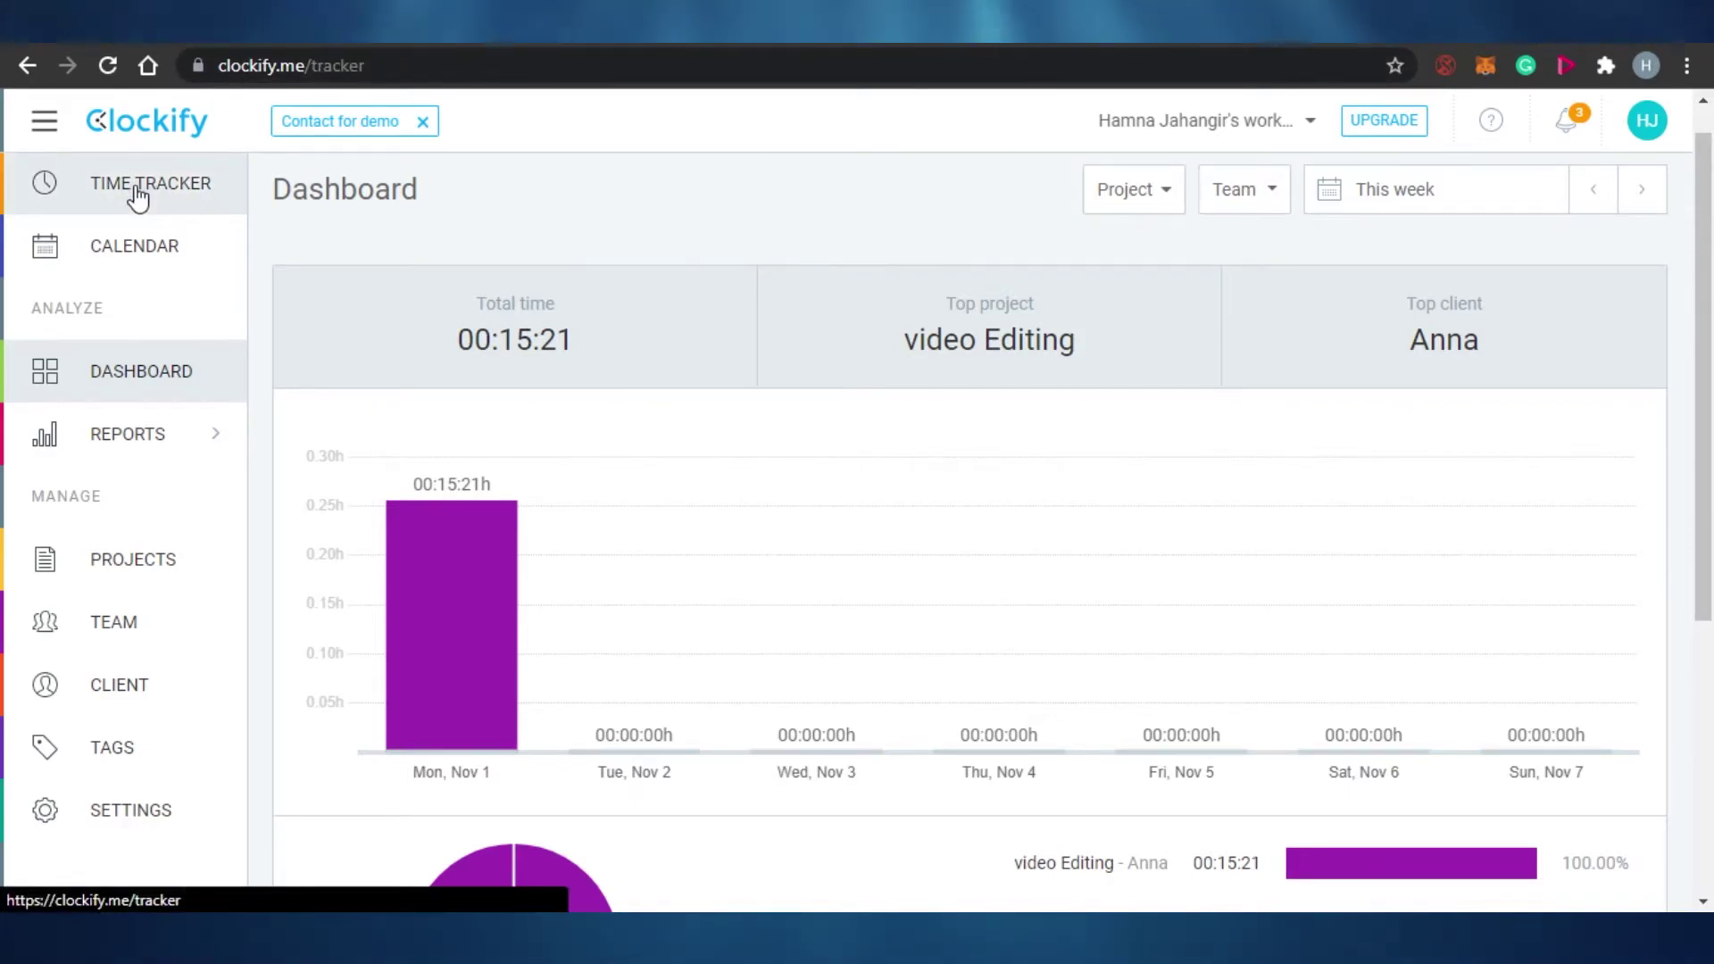
click(664, 251)
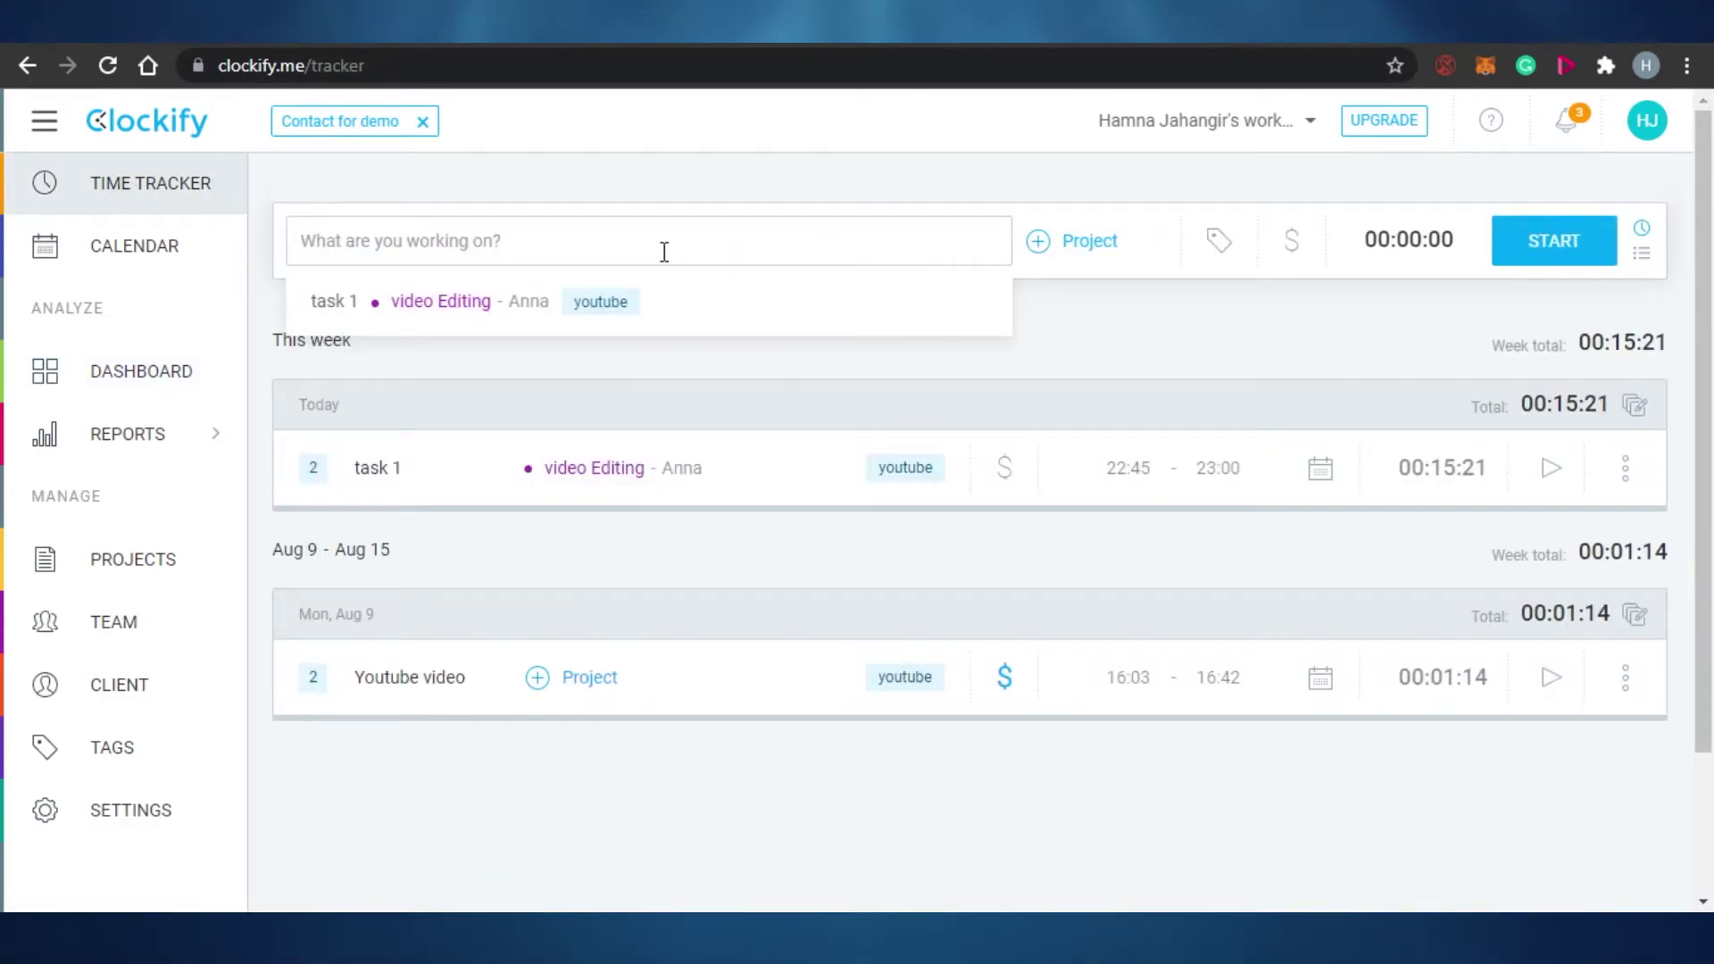
text(task 3)
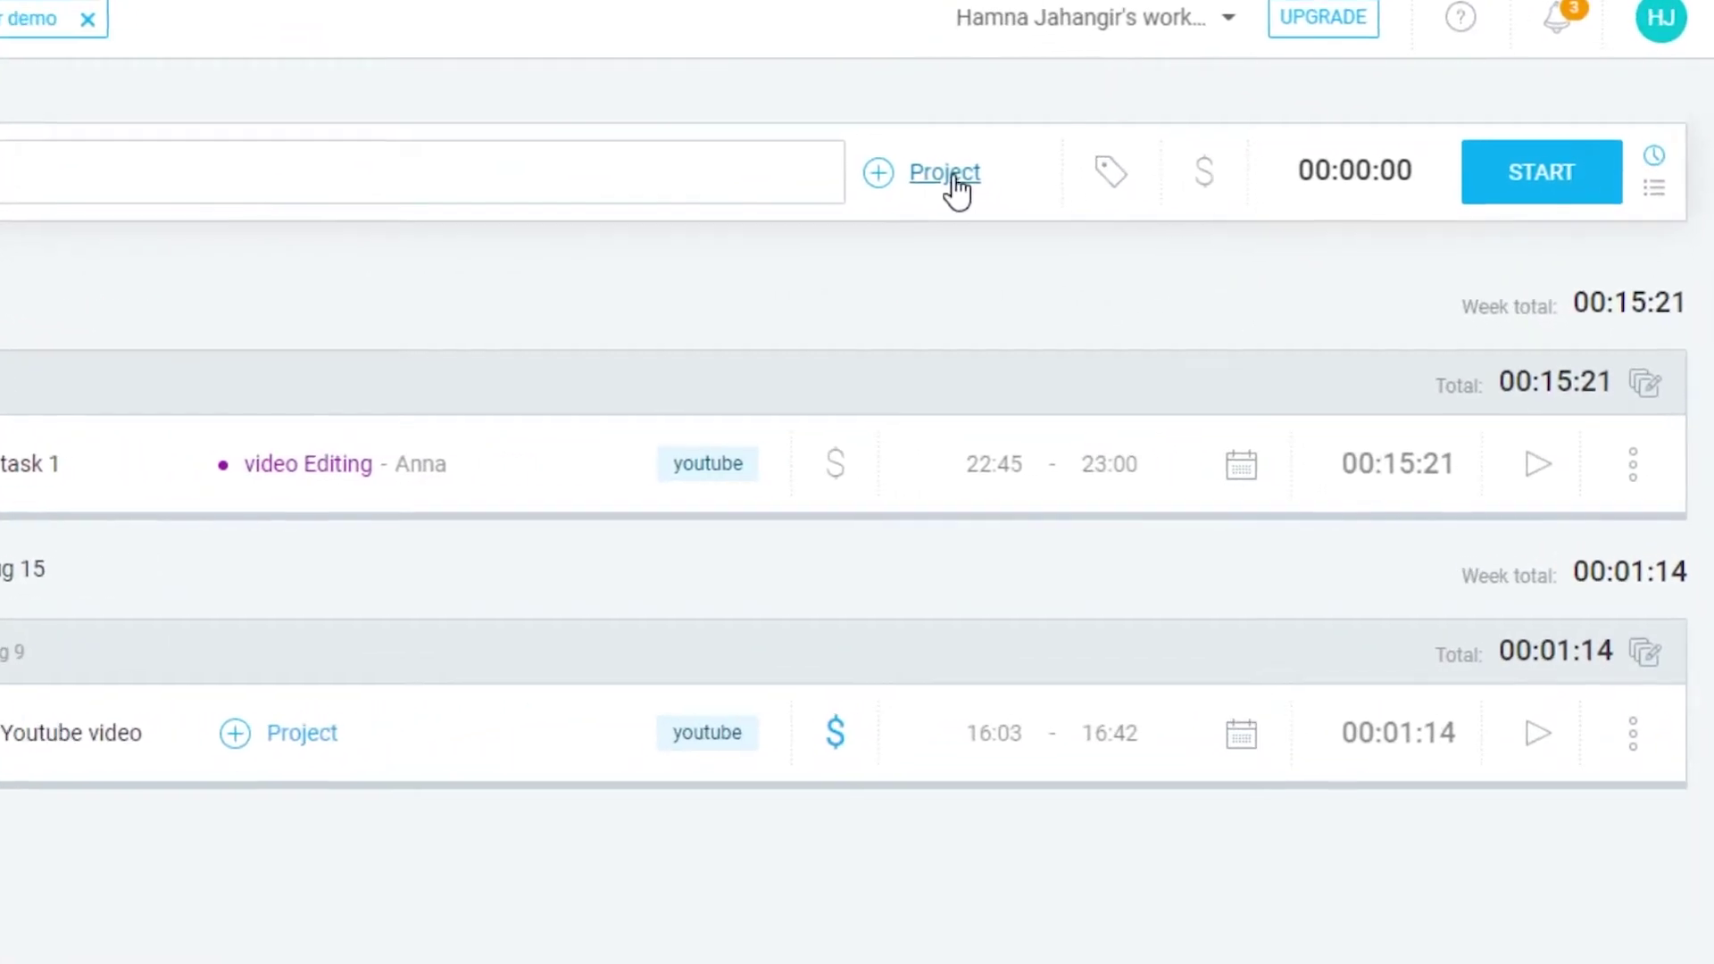
click(1084, 240)
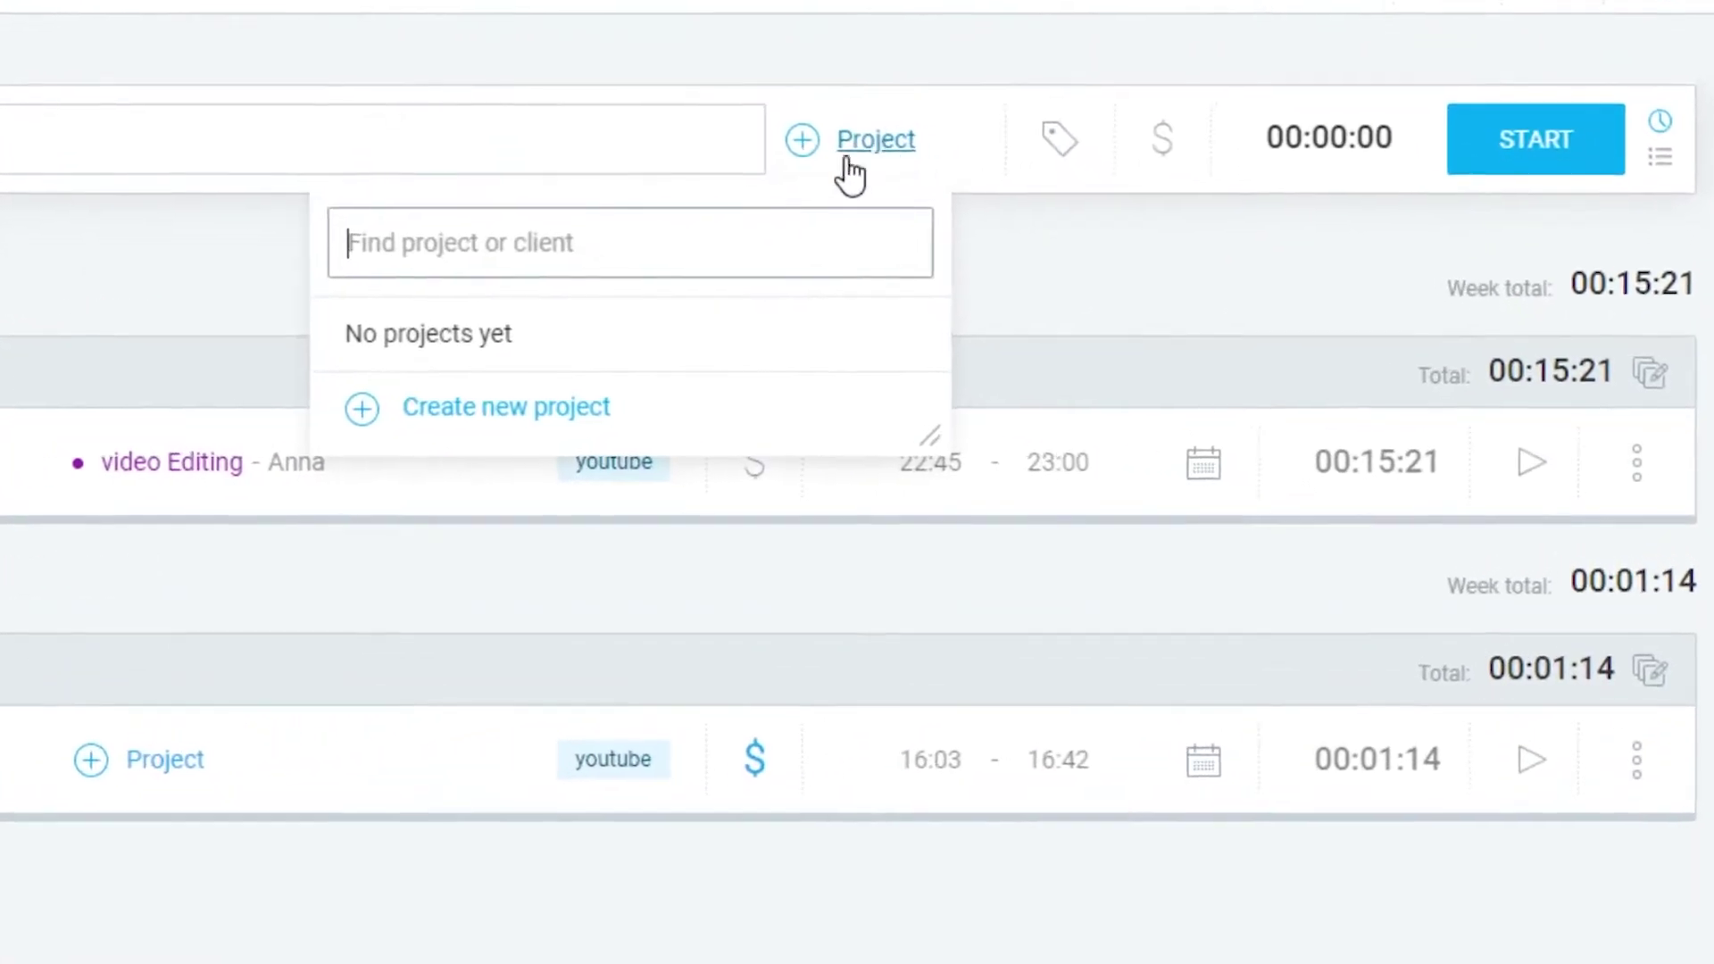
click(549, 398)
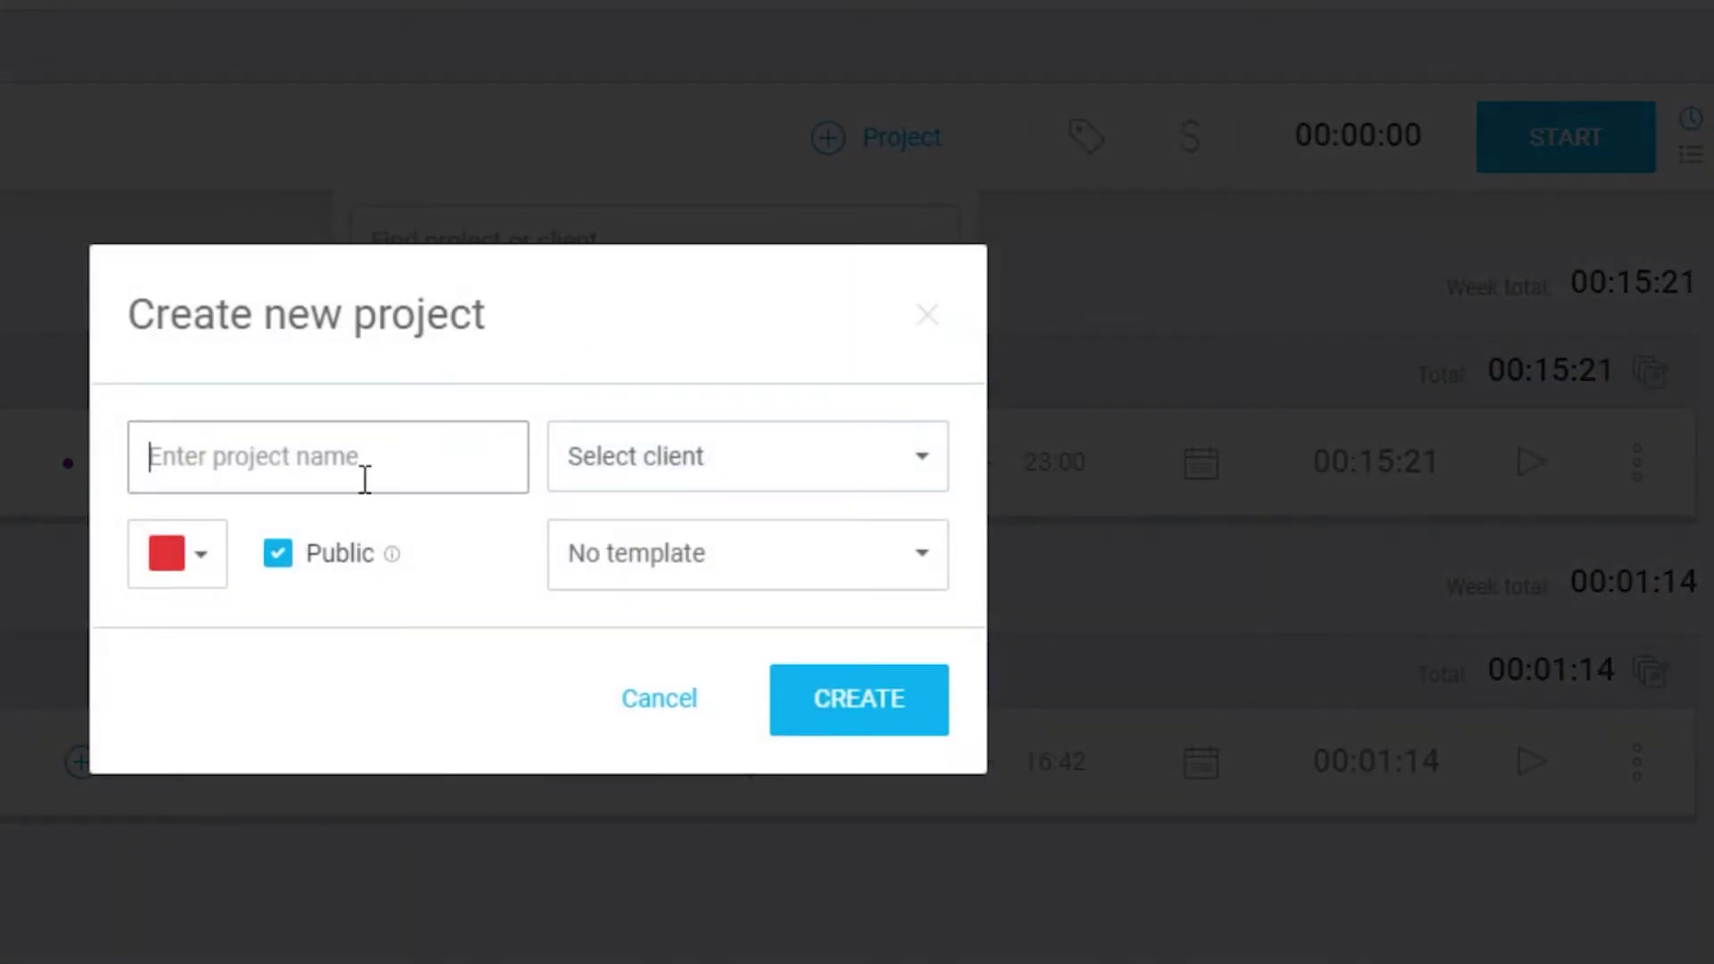
click(607, 864)
click(589, 404)
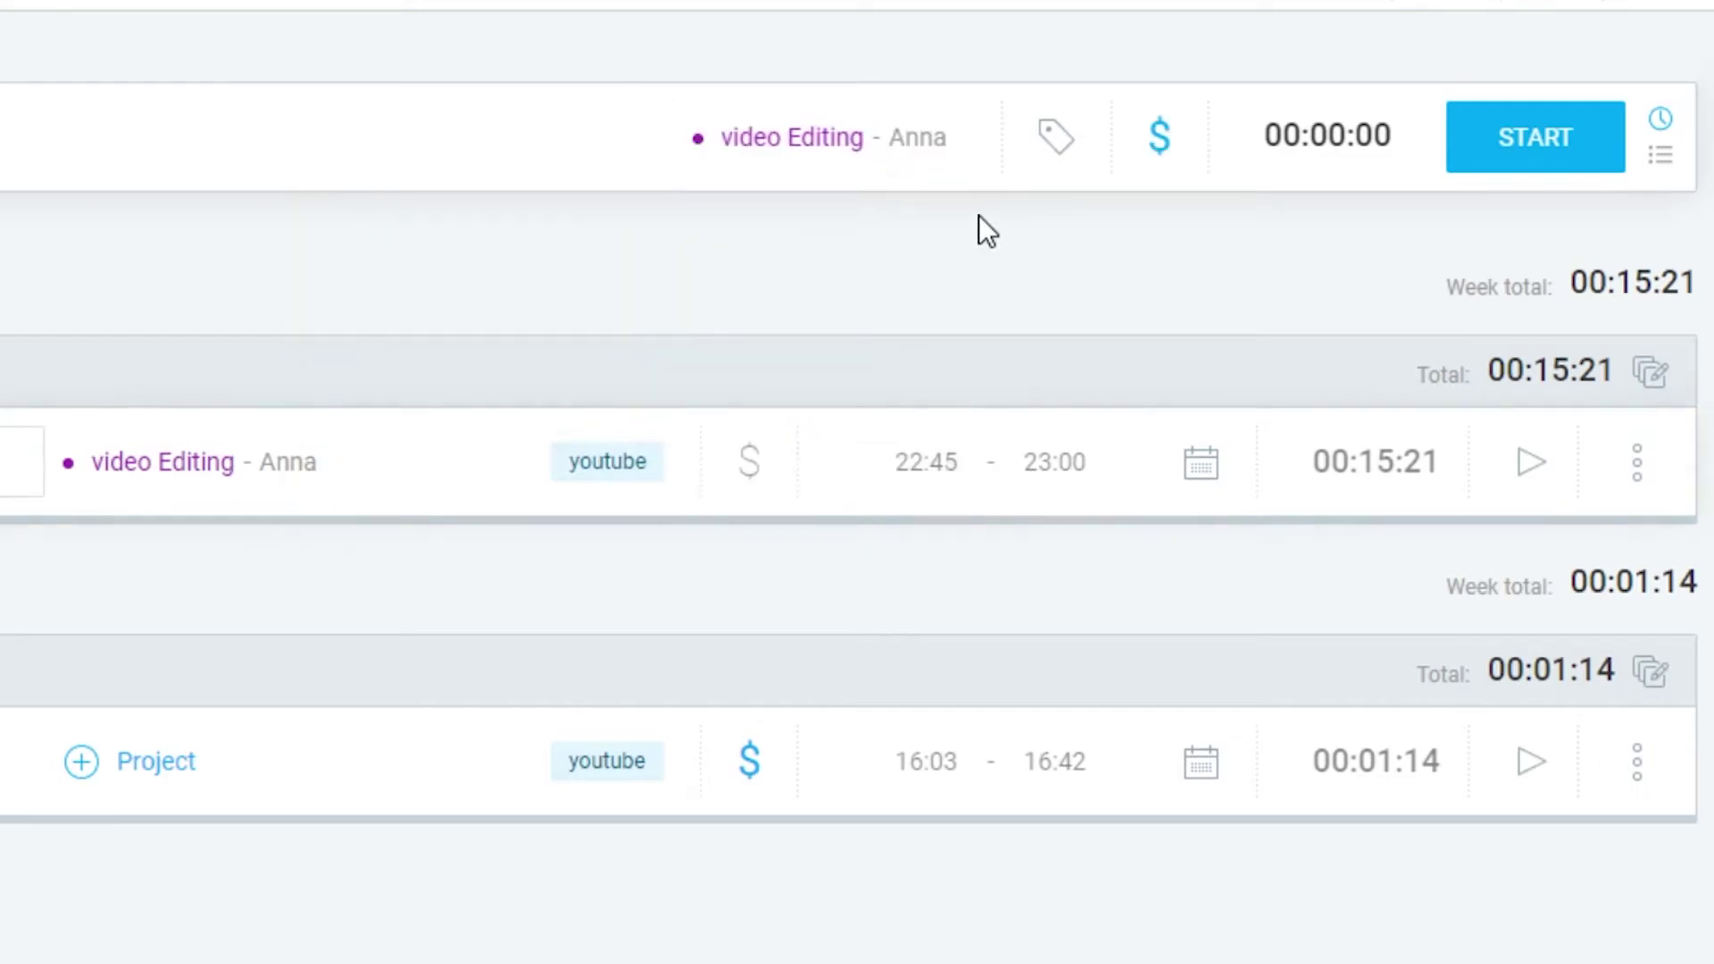
Tag the entry youtube, start and stop its timer, then open Clockify's Projects page
click(1047, 148)
click(711, 350)
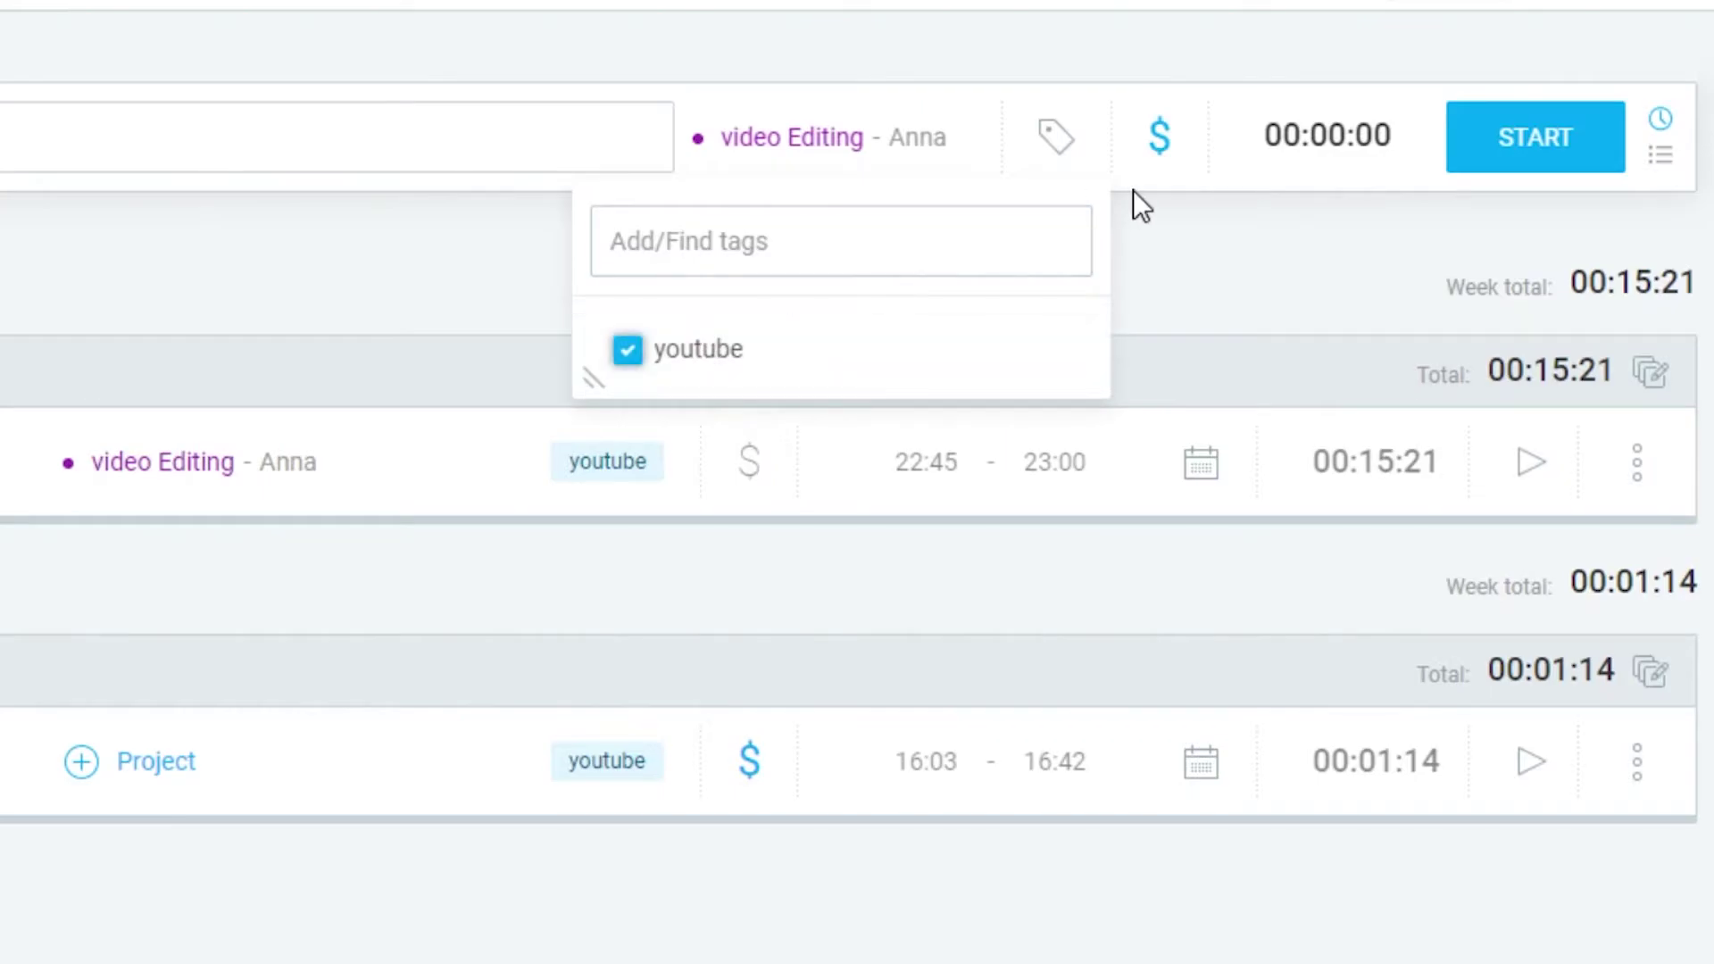
drag(1171, 295, 1121, 122)
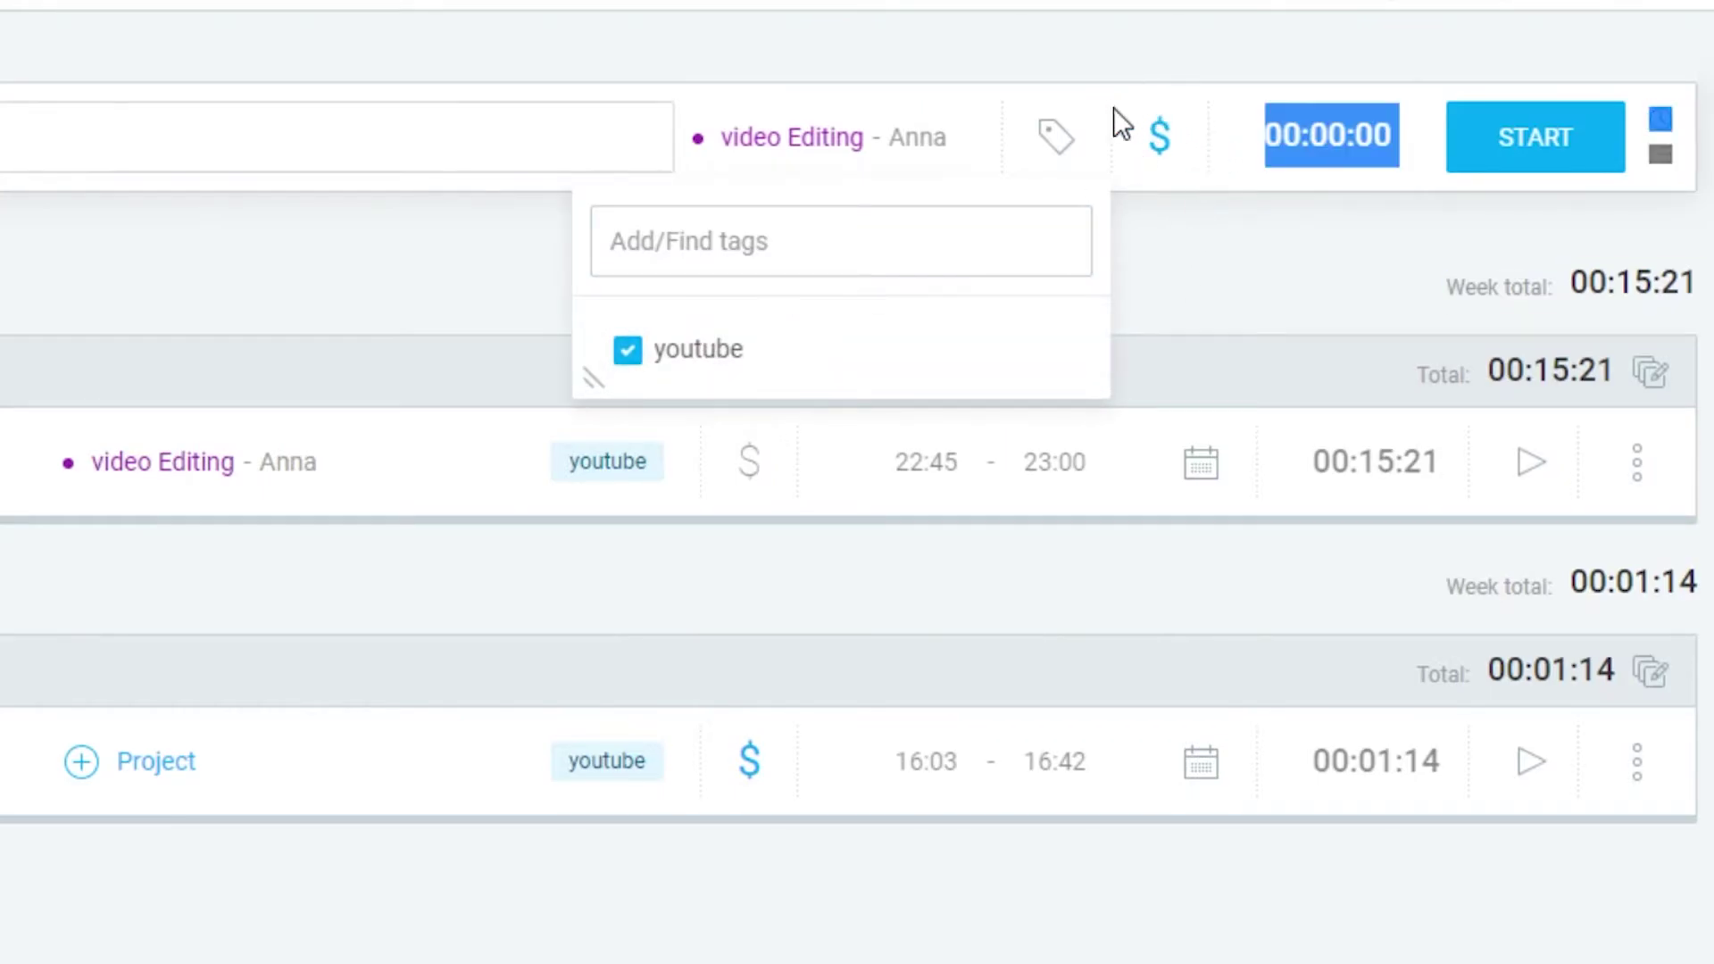
click(1183, 164)
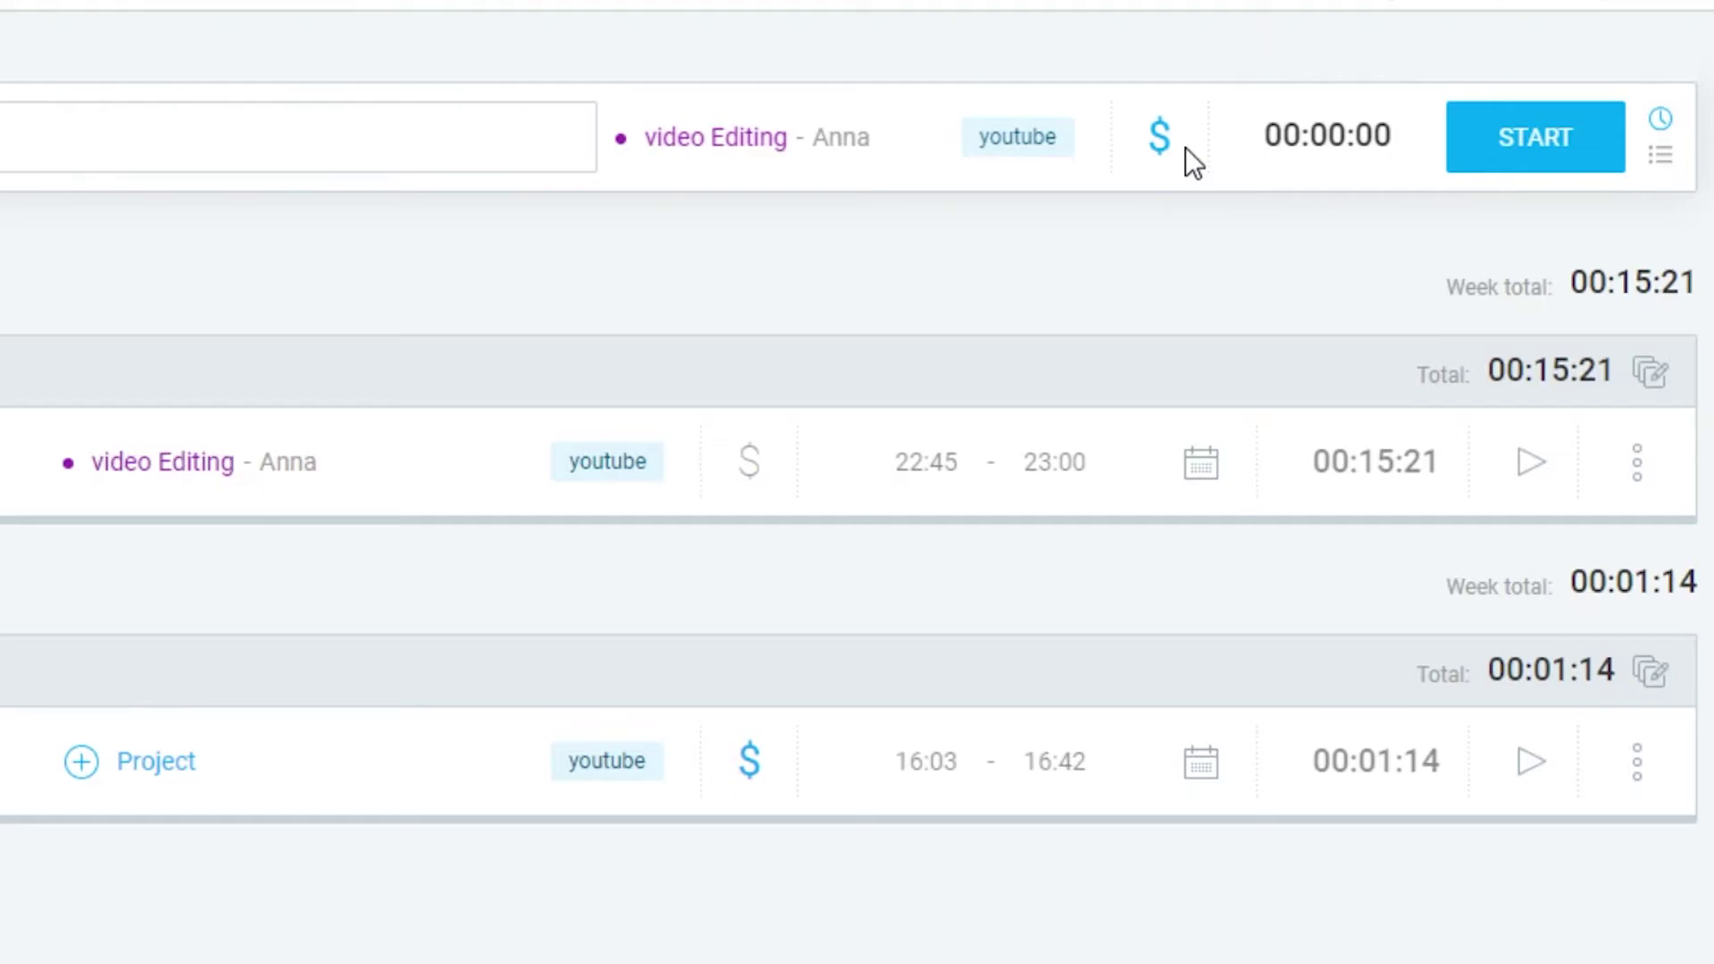
click(1522, 136)
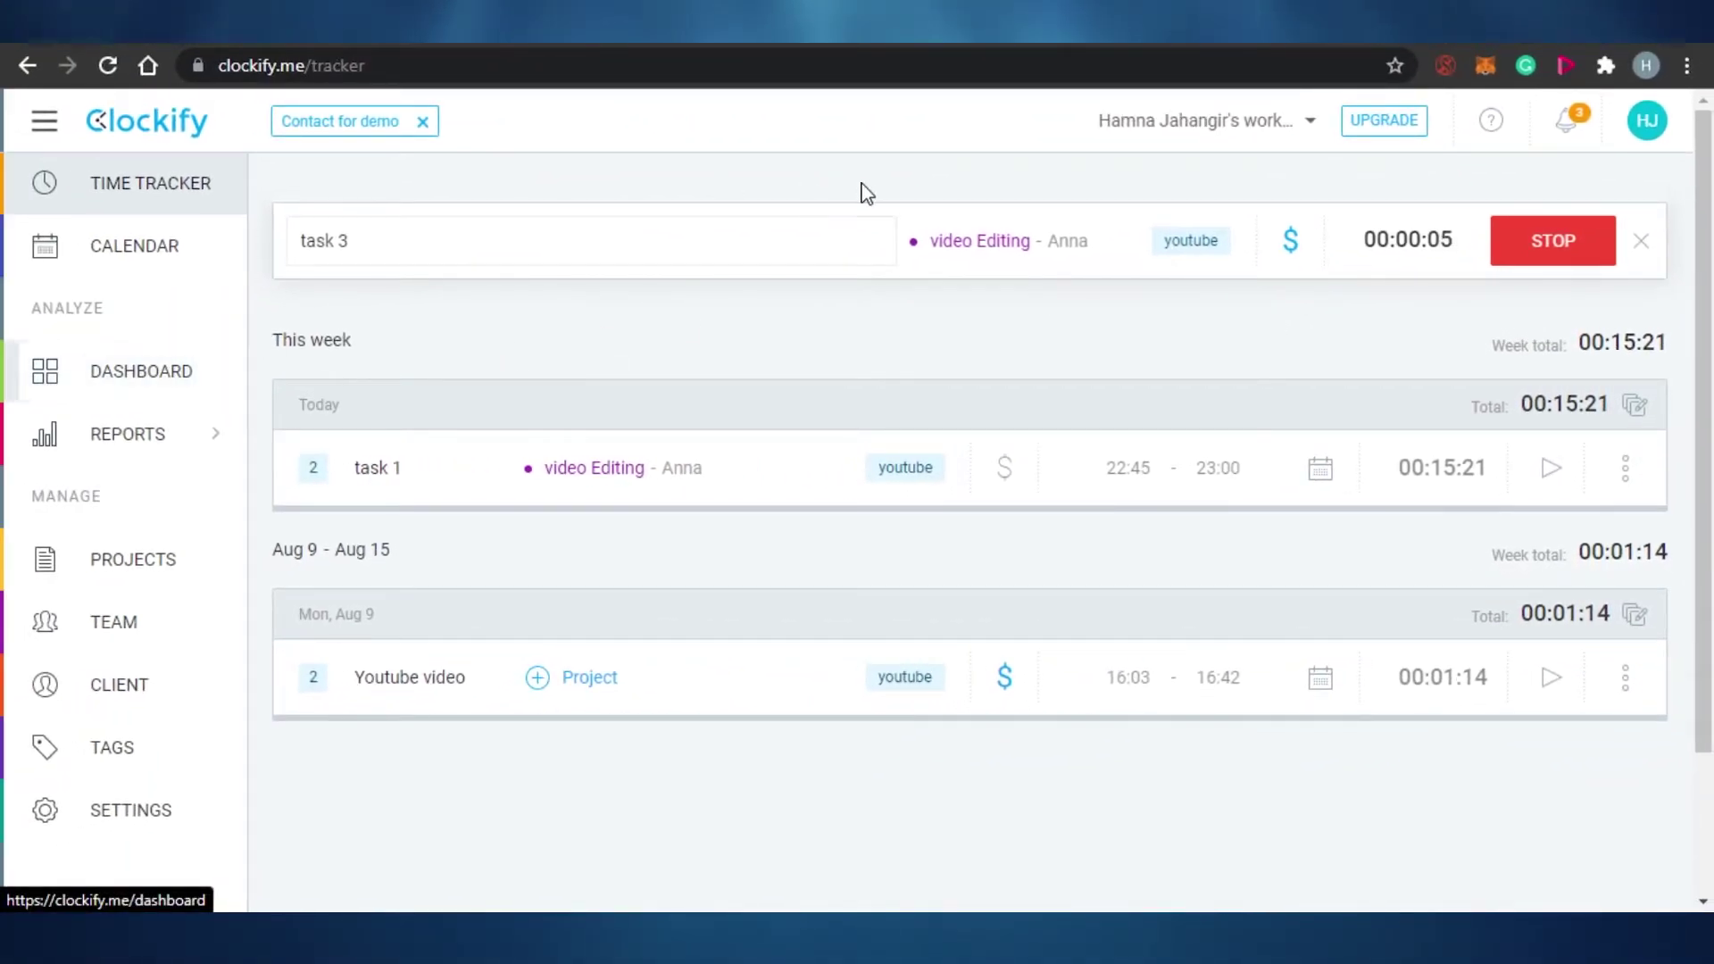
click(1571, 255)
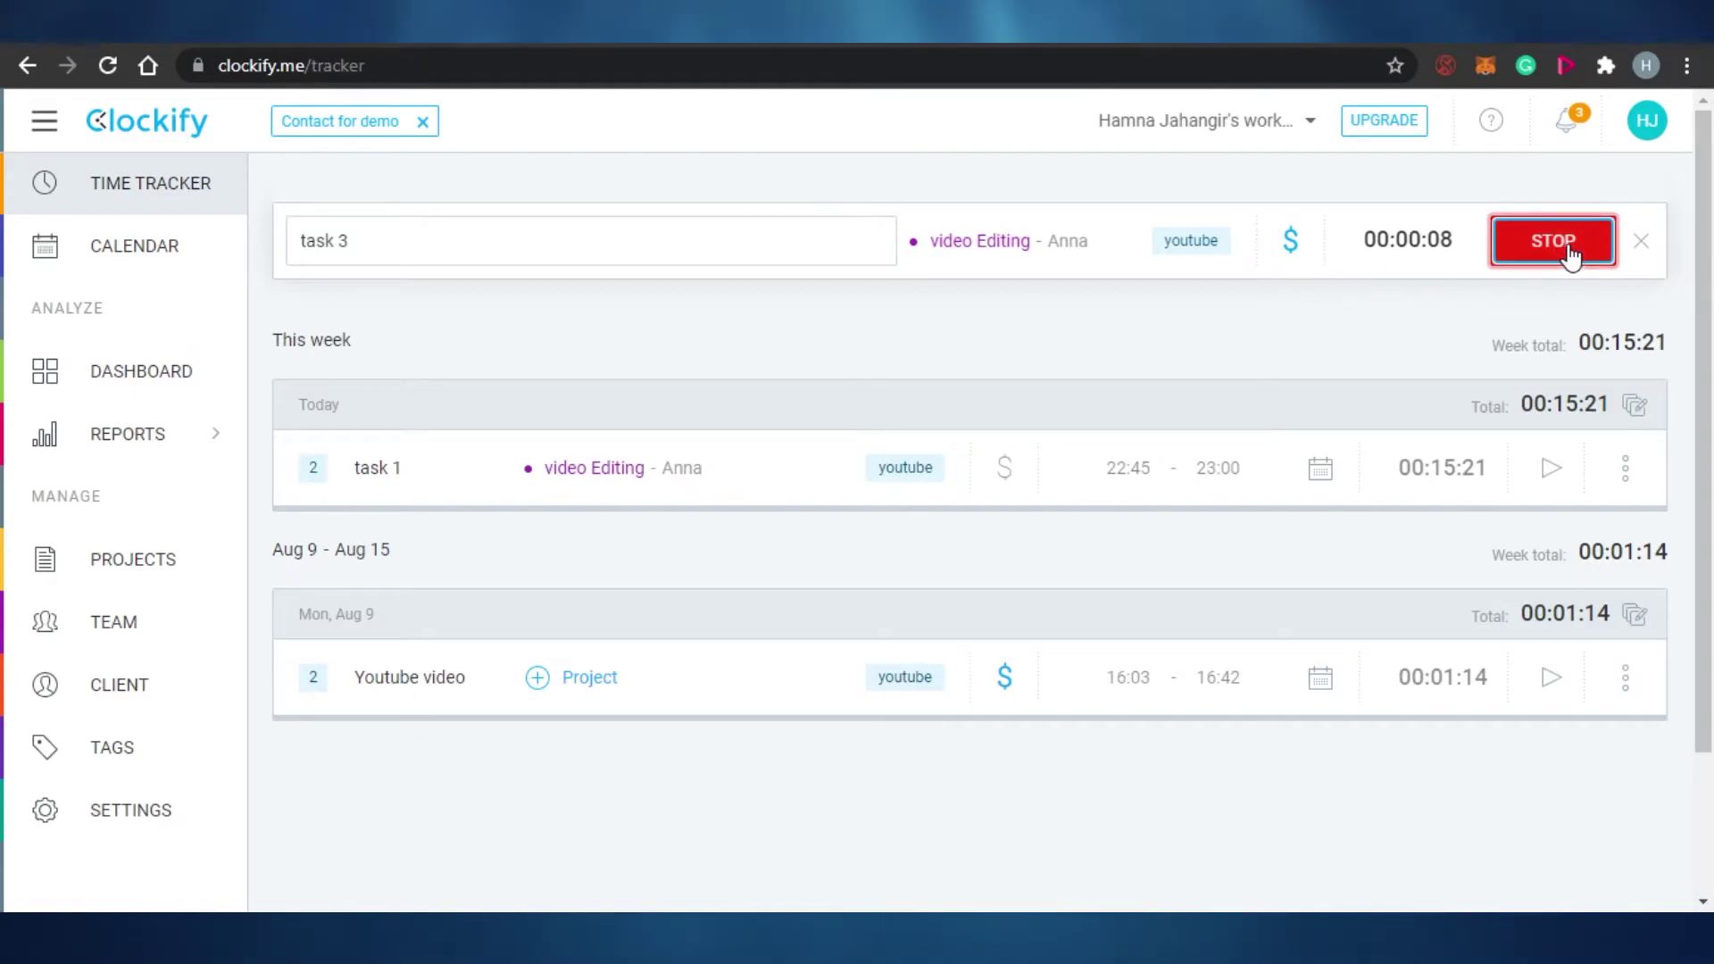
scroll(1711, 434, down, 1)
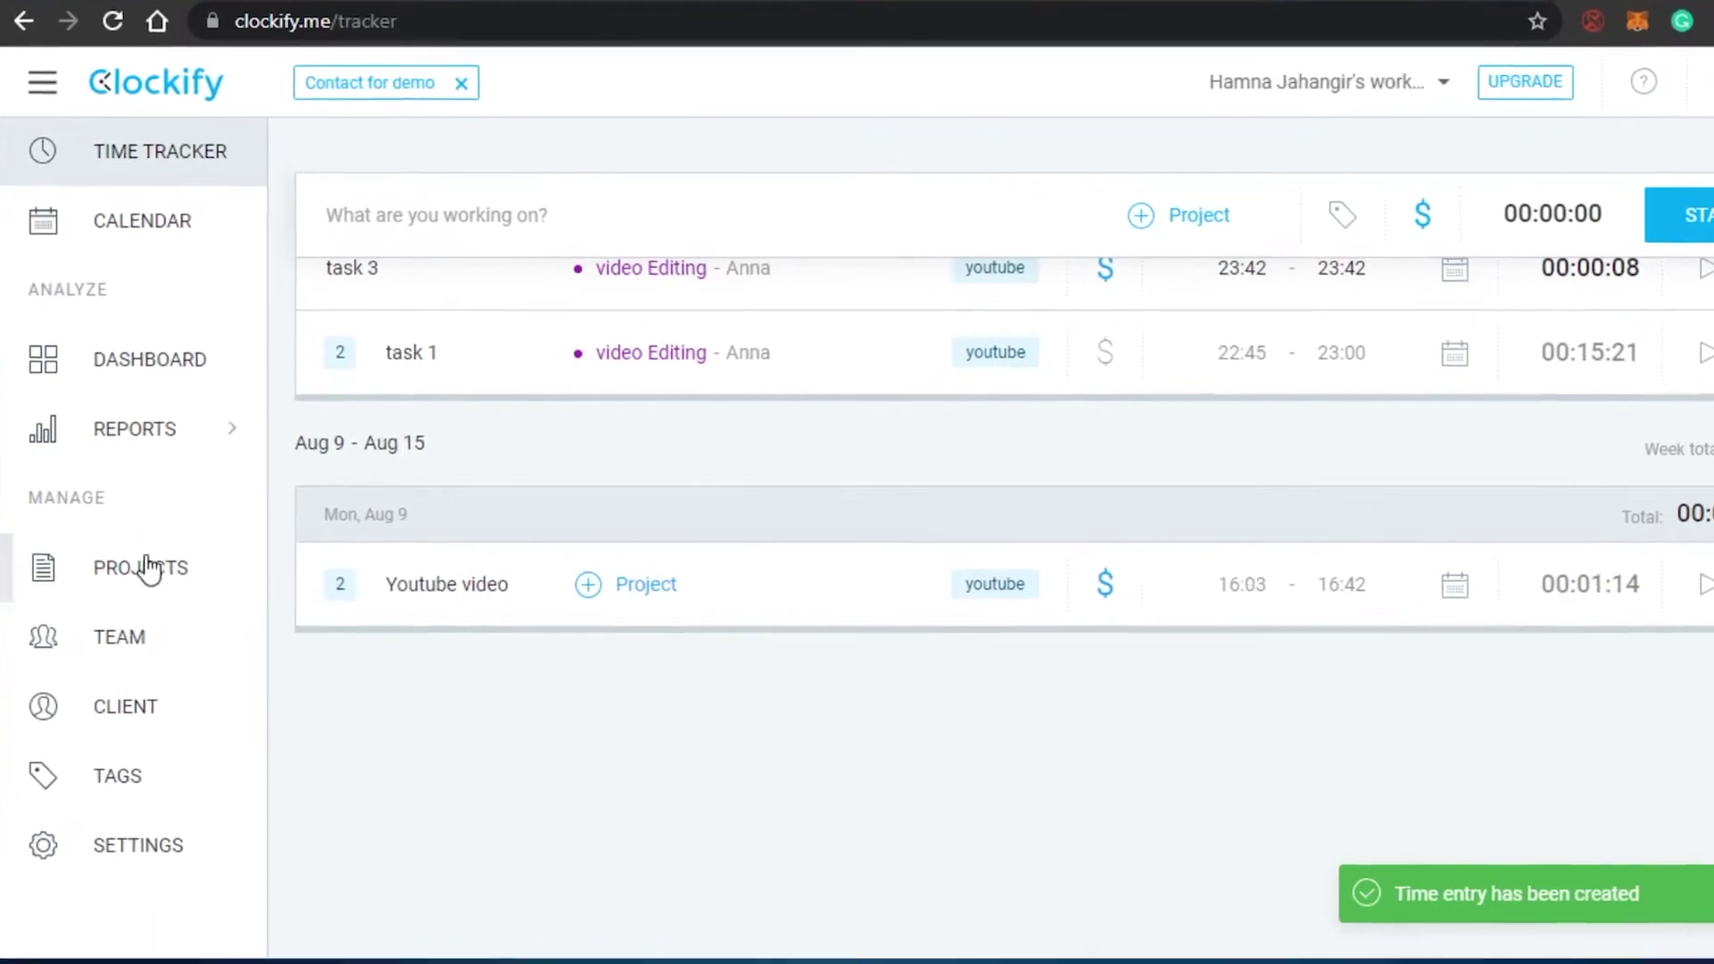
click(147, 567)
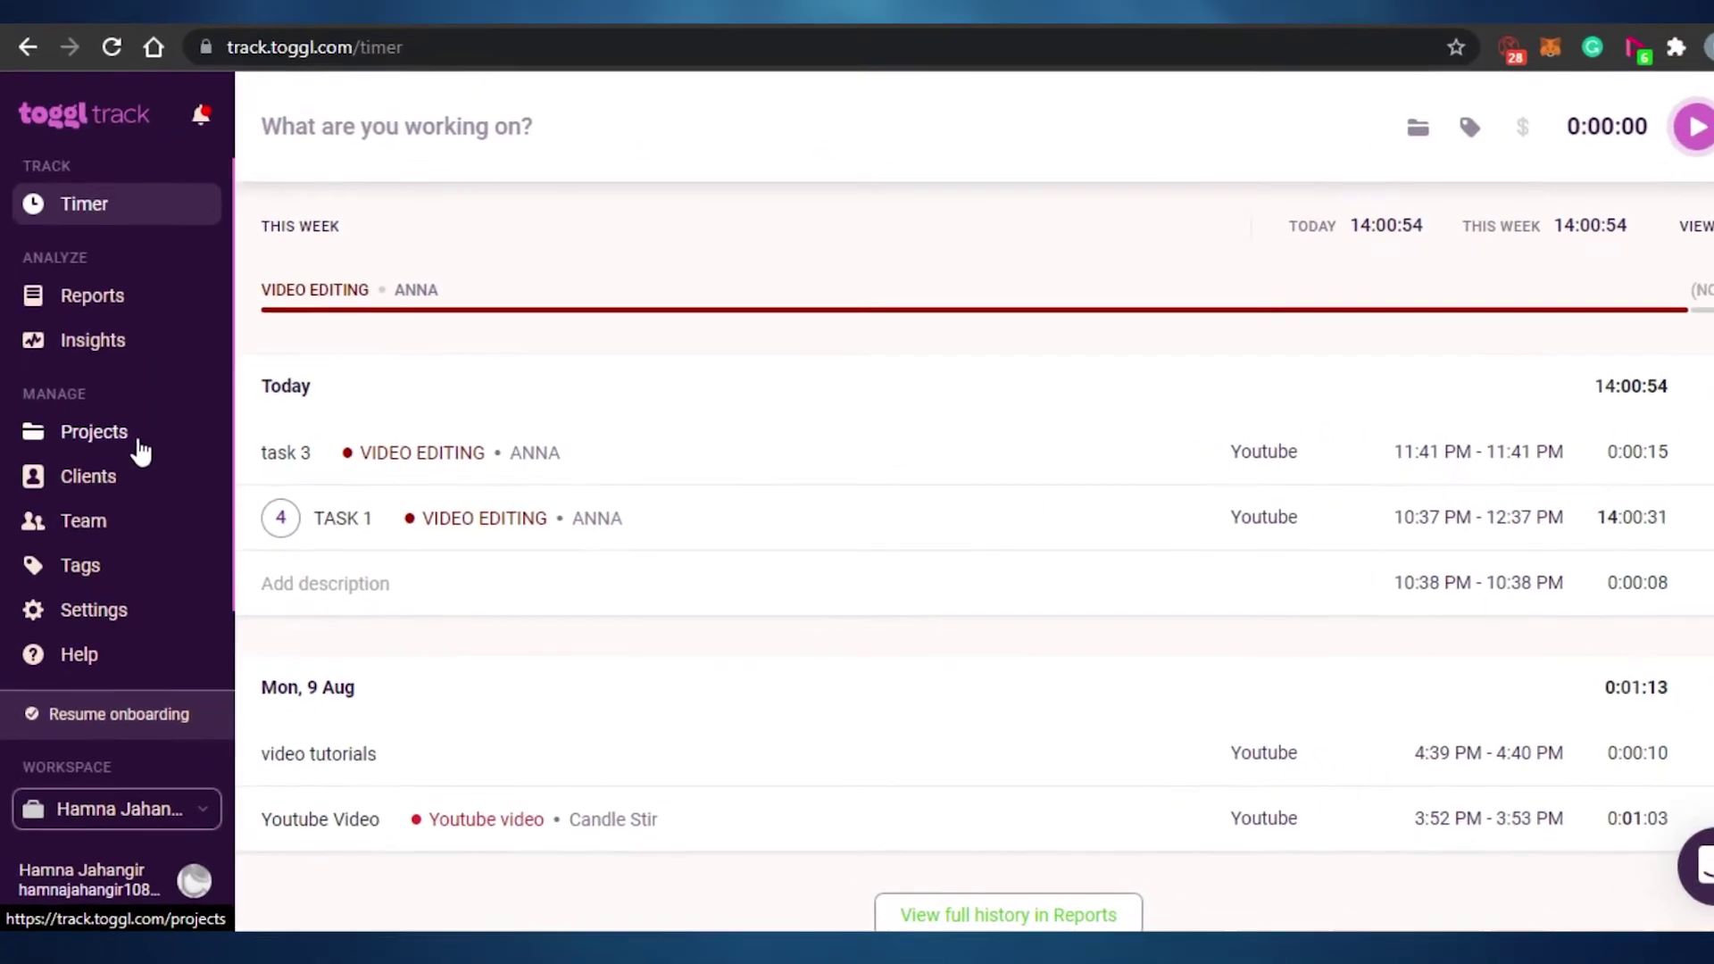
Open Toggl Track's Projects page and check the Show active filter without changing it
click(140, 451)
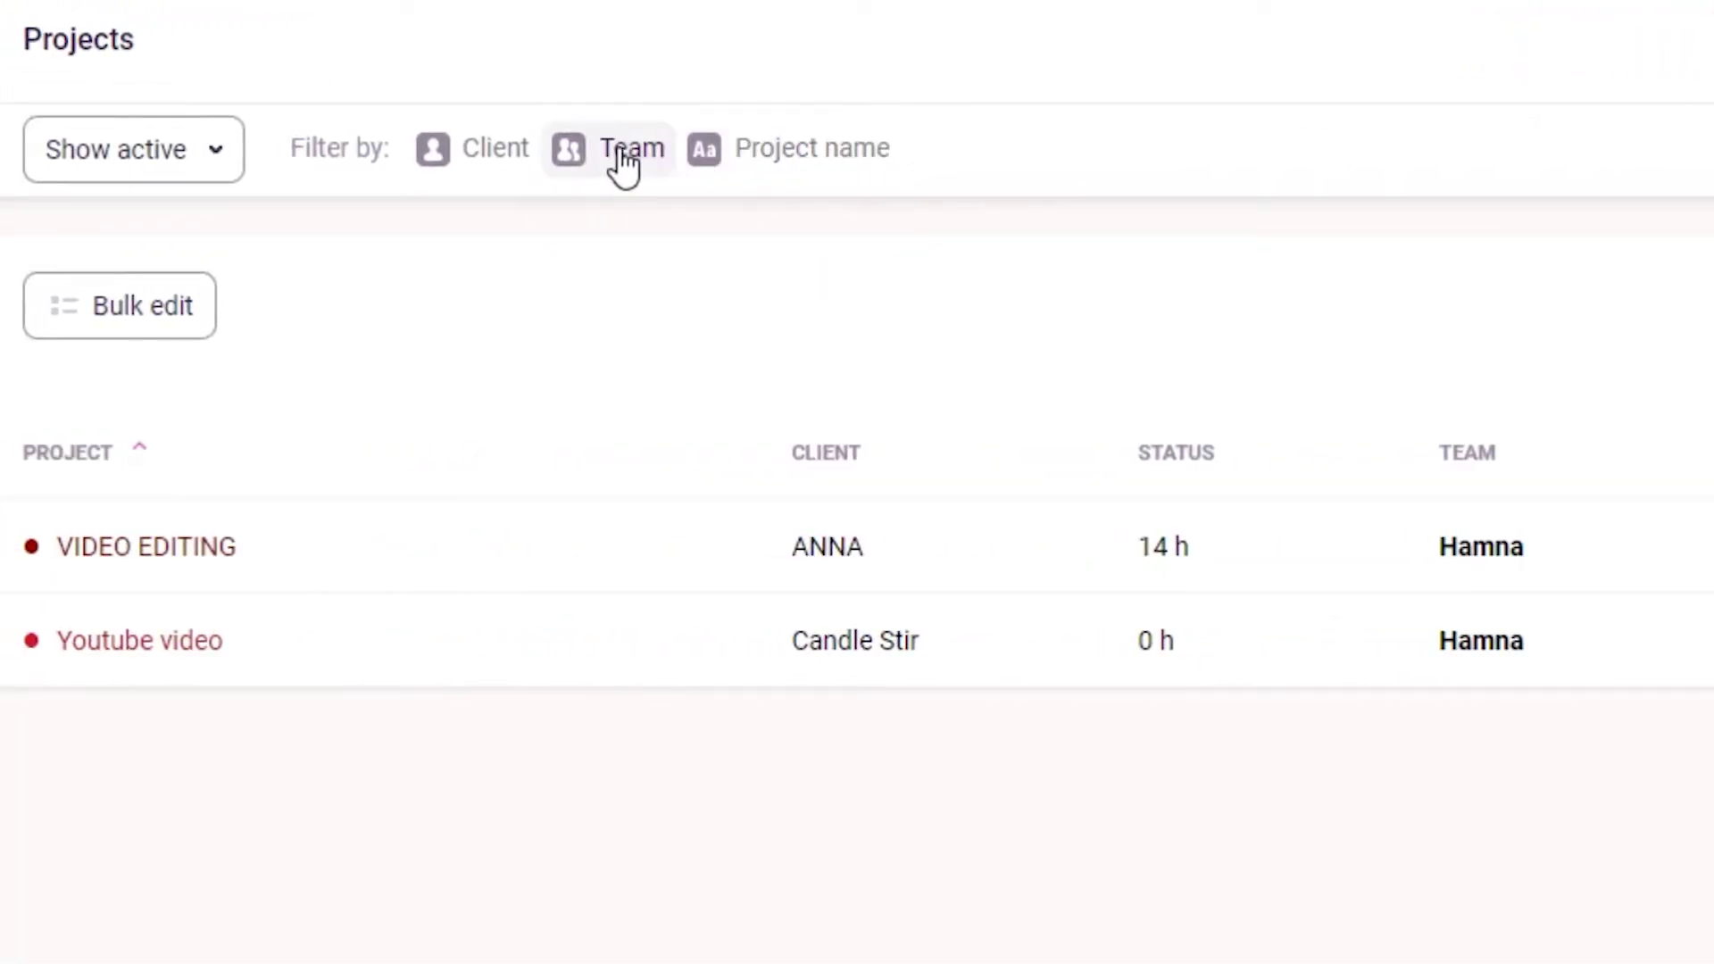
click(121, 152)
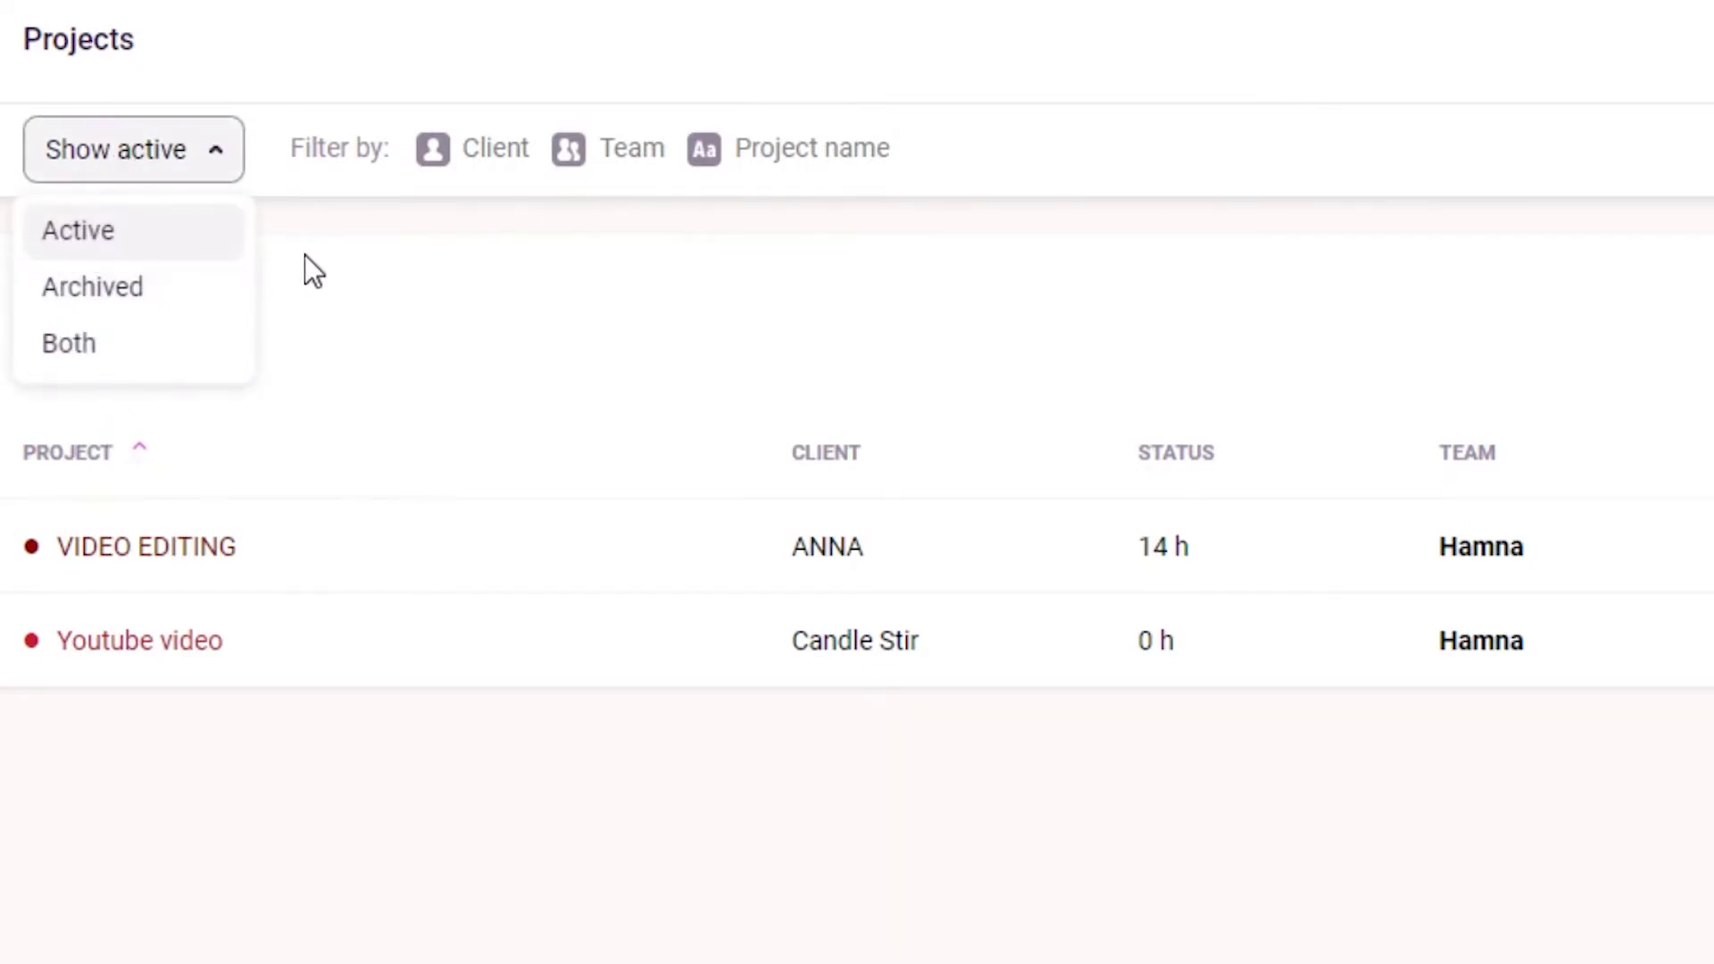
click(490, 902)
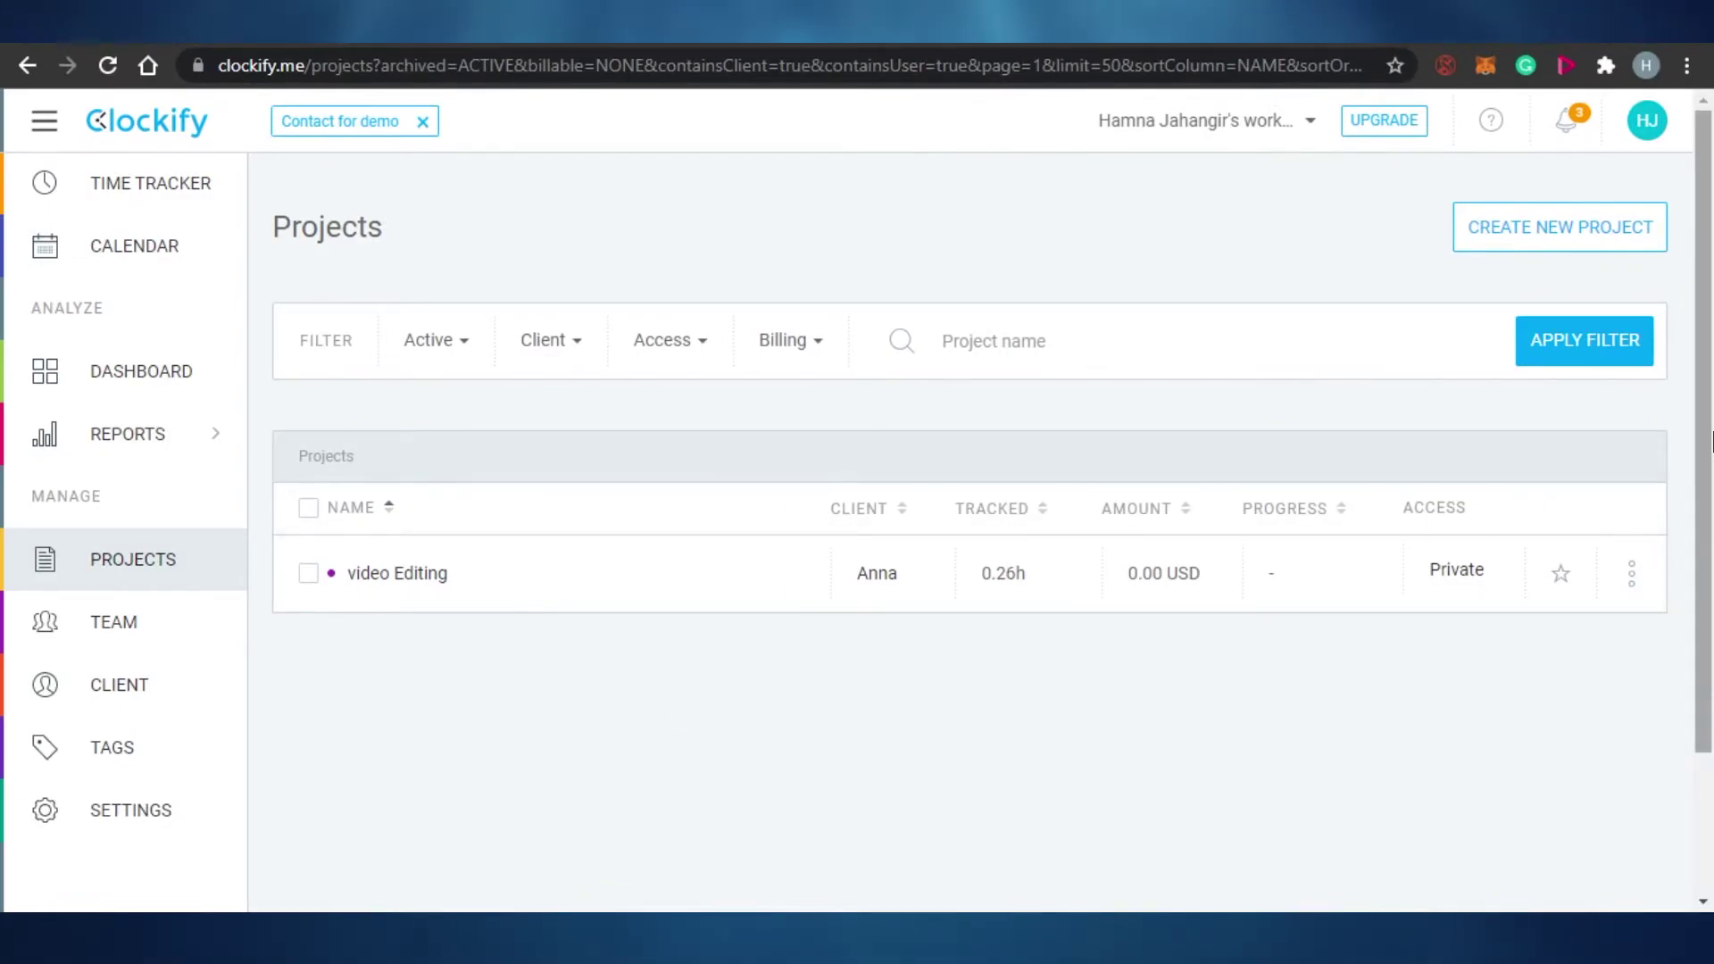
Return to the Toggl Track projects tab
scroll(1704, 440, down, 2)
scroll(1705, 440, up, 2)
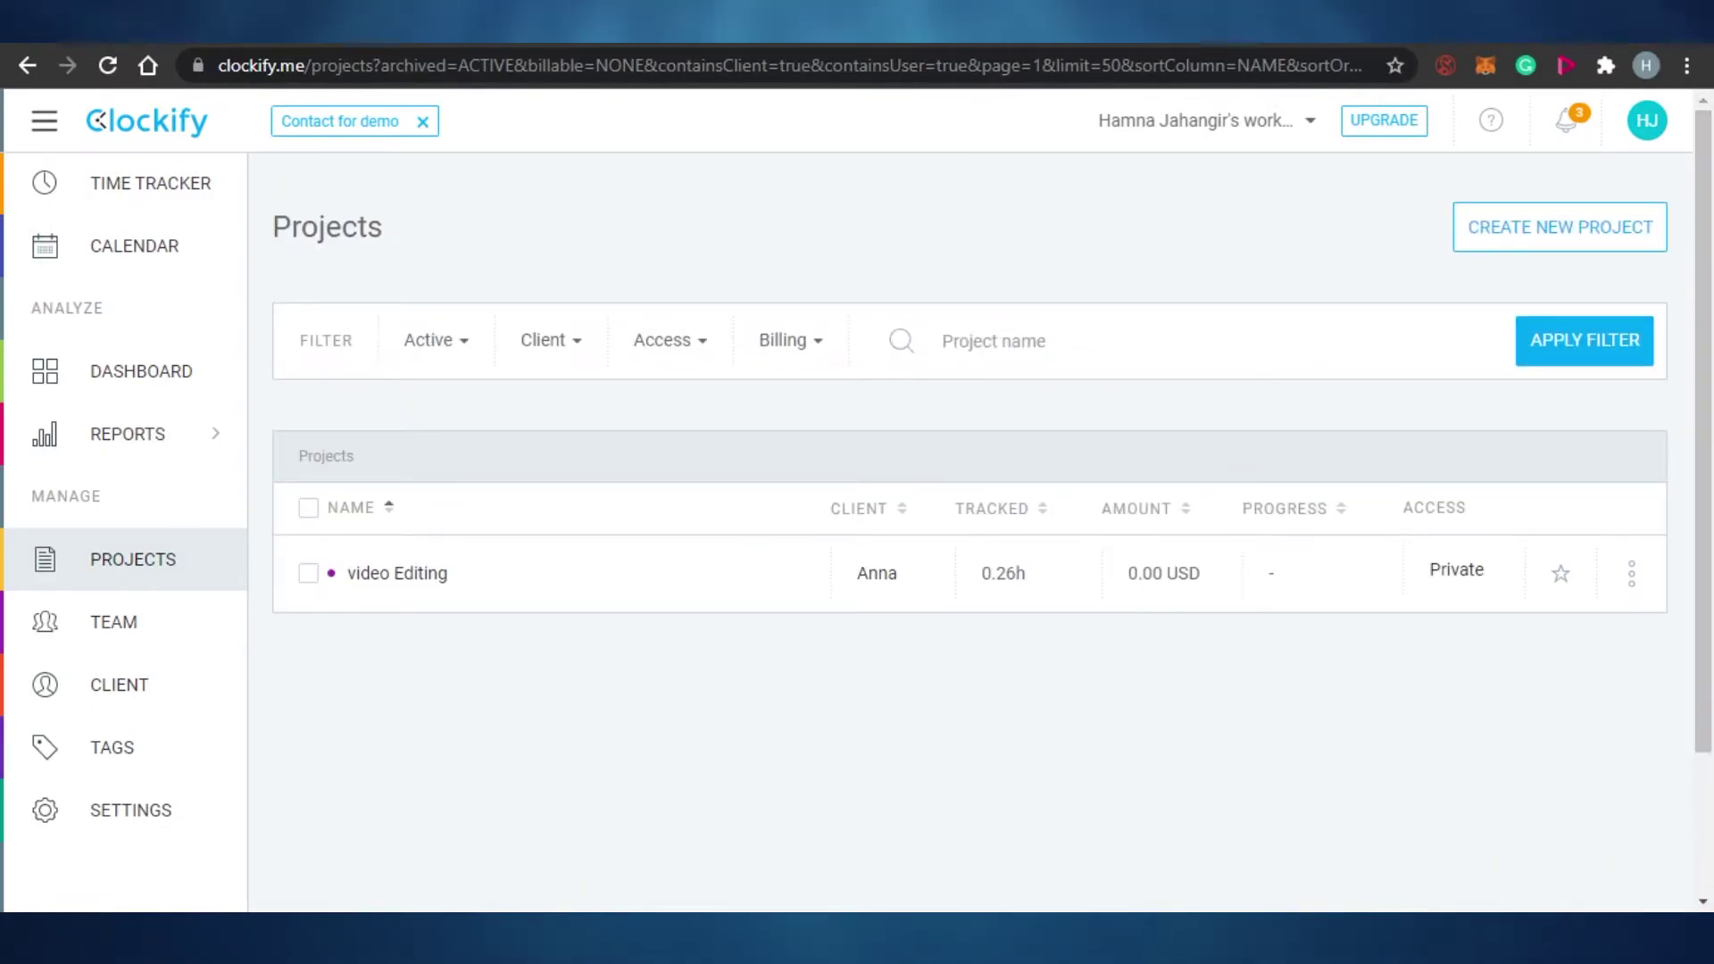
click(405, 39)
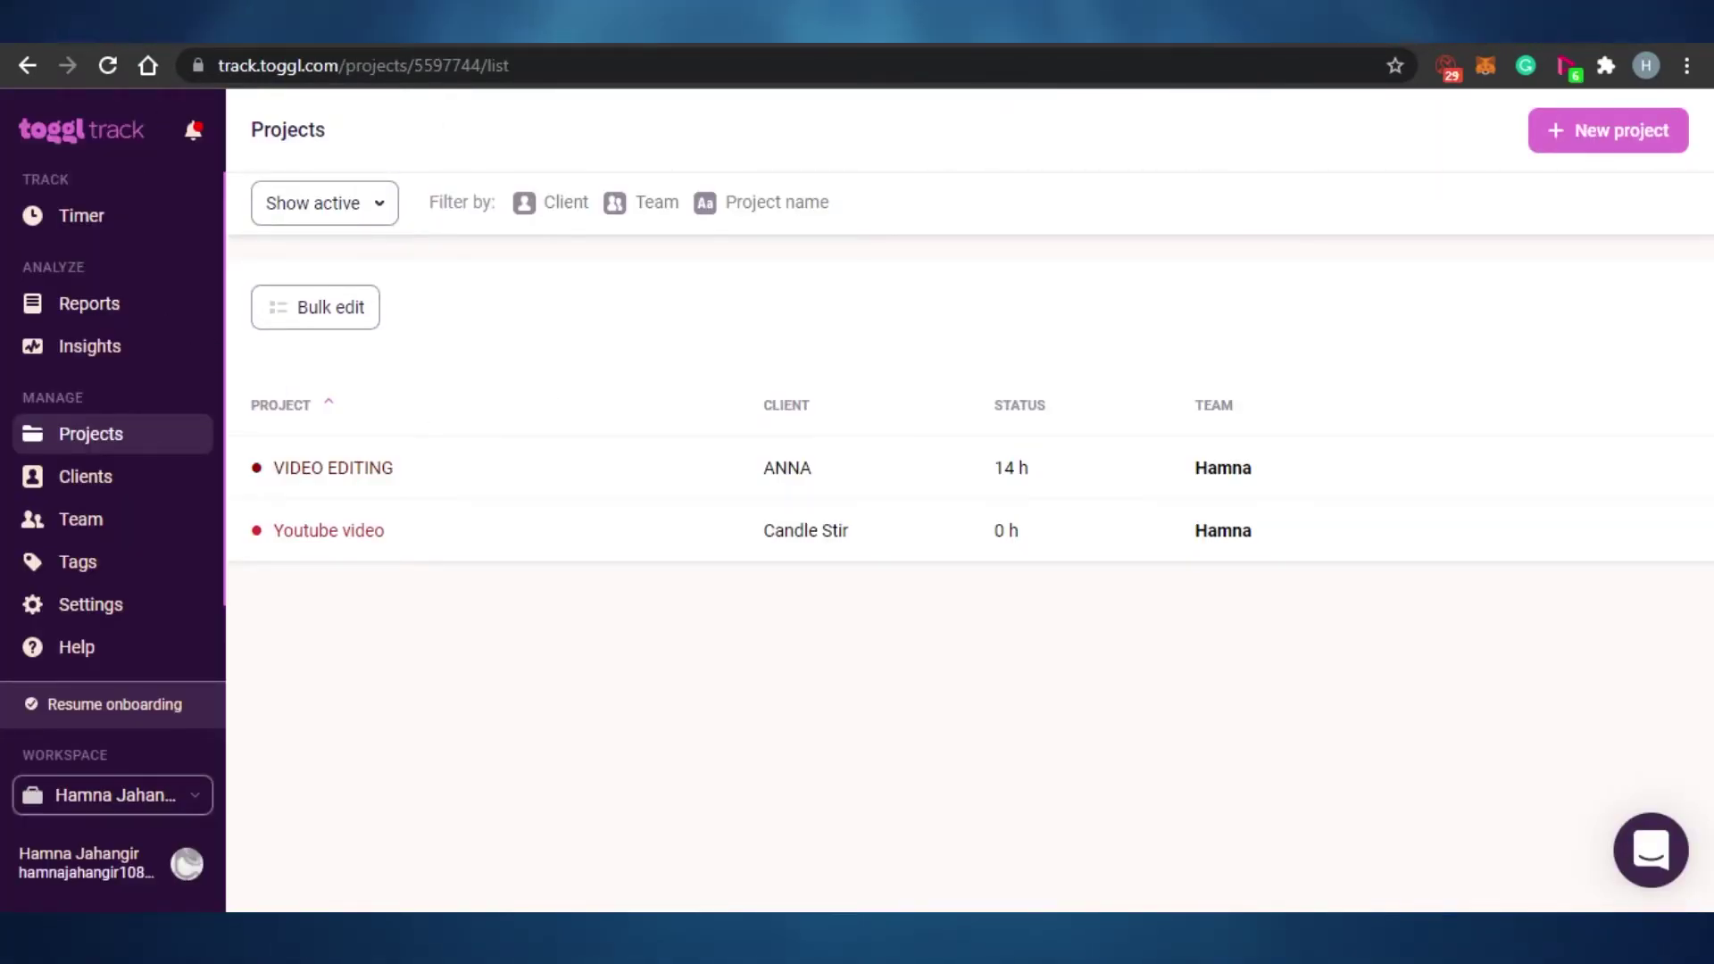
Browse the toggl.com homepage, then open the time tracker page
click(648, 27)
scroll(1706, 308, down, 8)
scroll(1706, 308, up, 8)
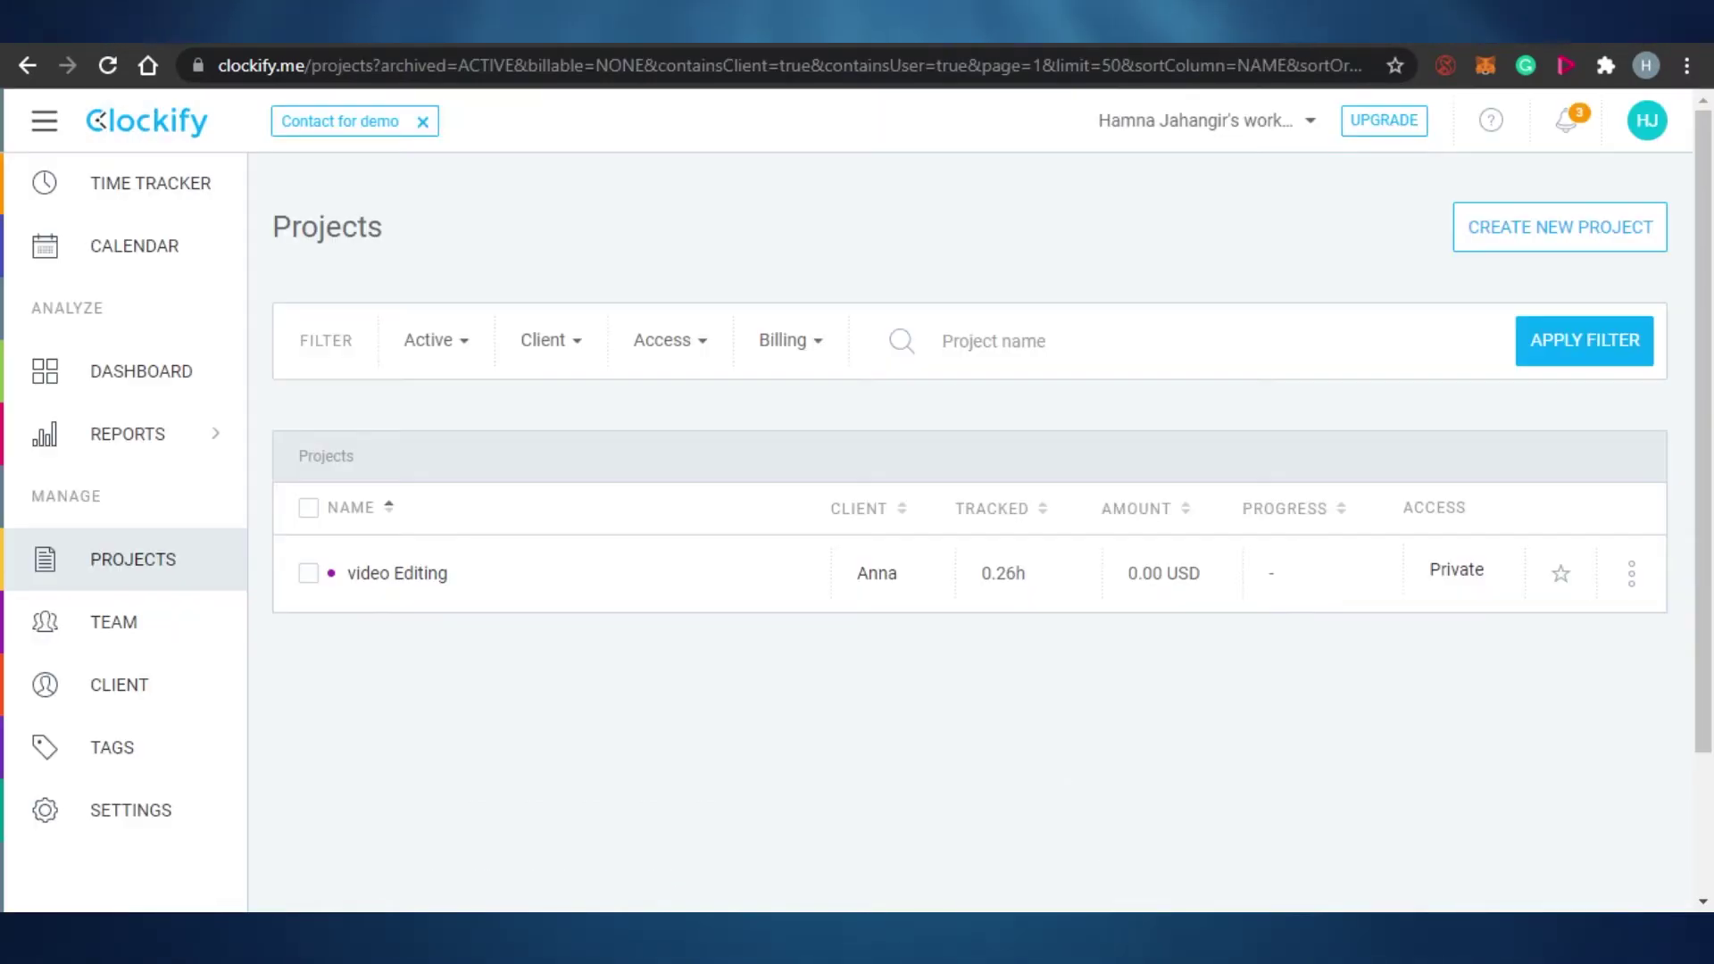
scroll(1342, 354, down, 1)
scroll(1343, 354, up, 1)
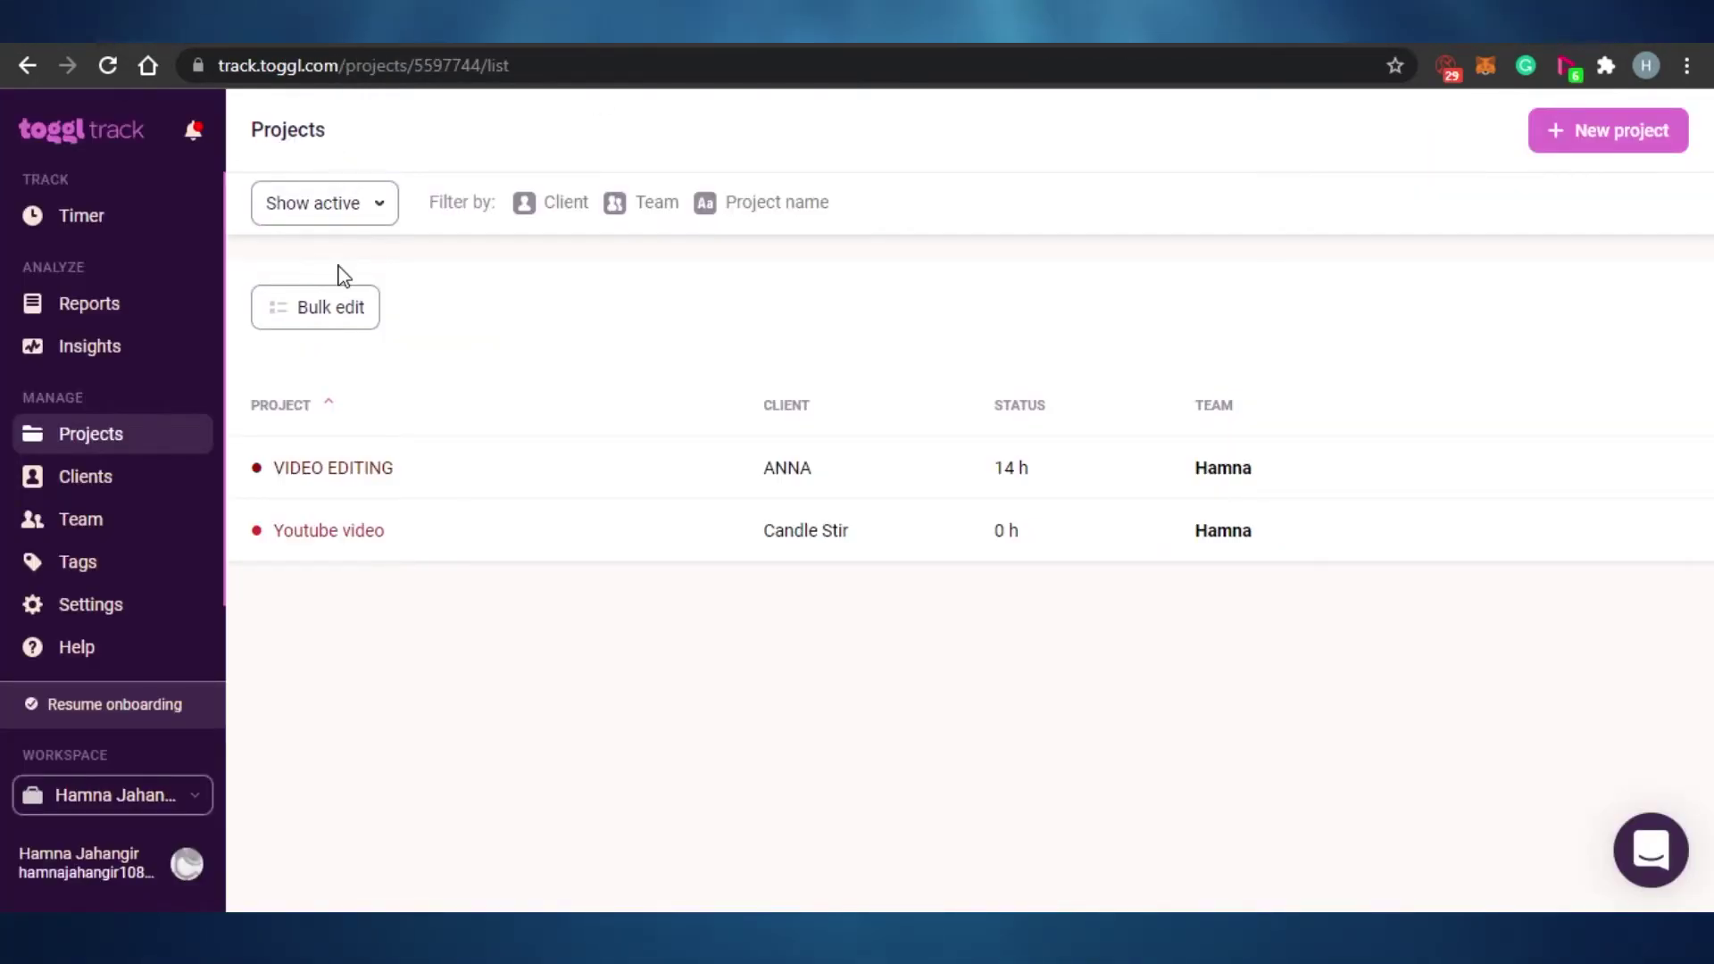
click(134, 216)
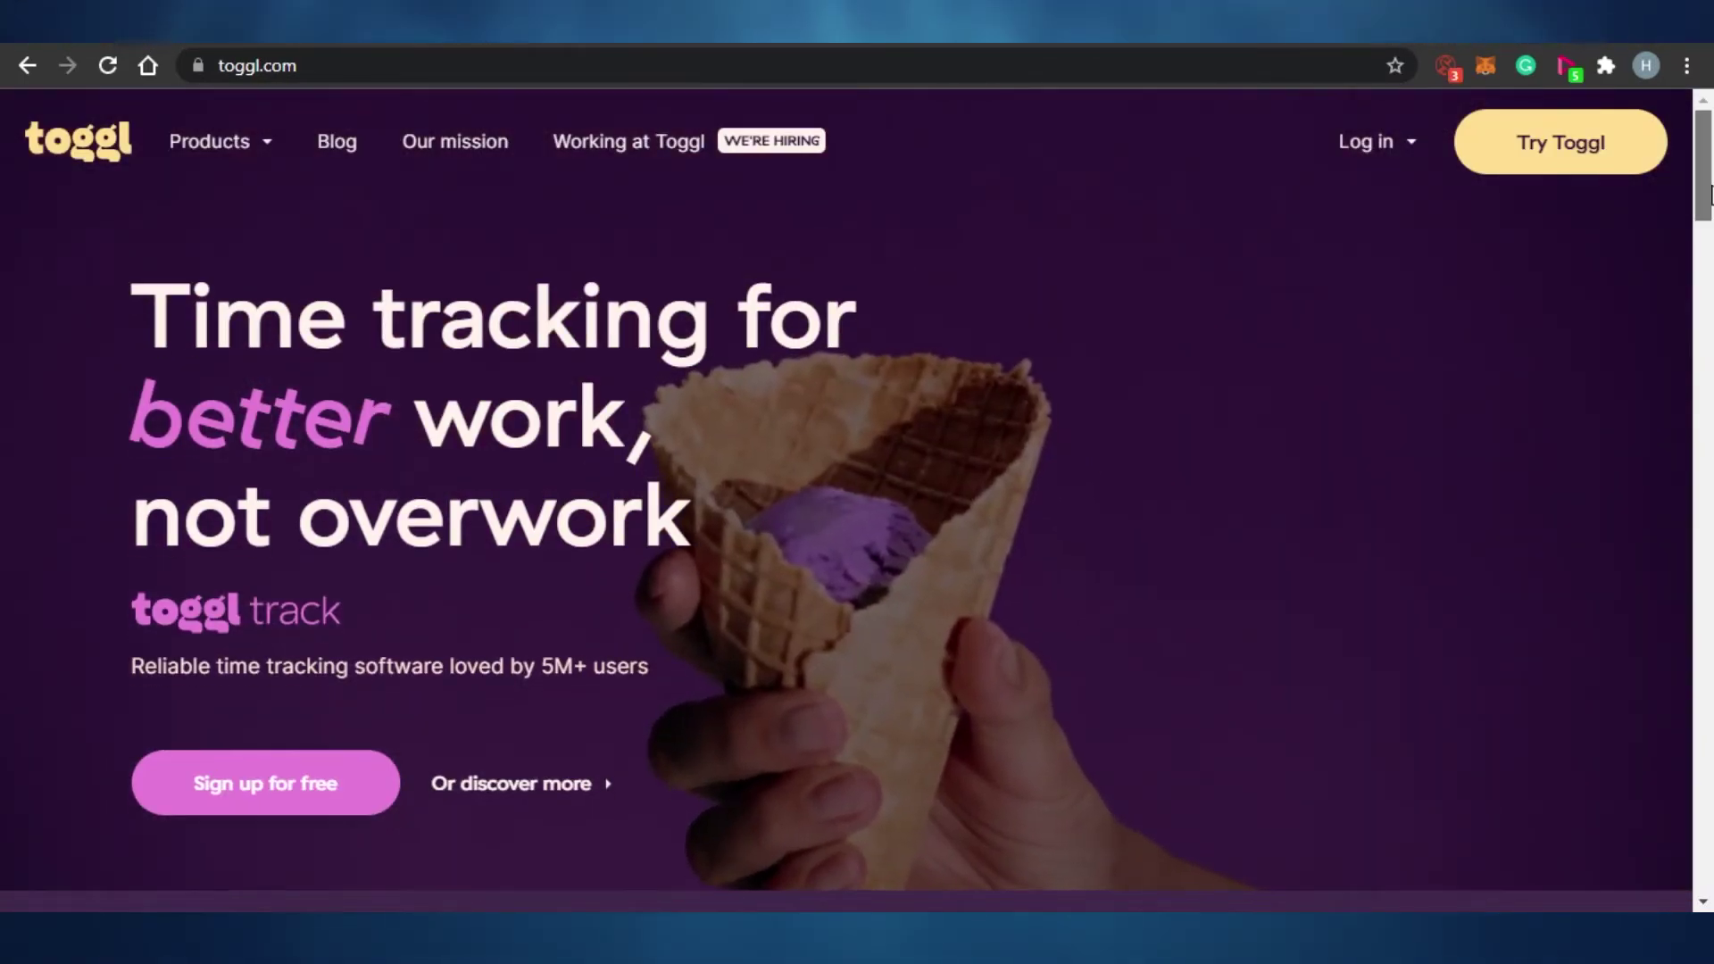
Scroll down the toggl.com homepage toward the plan, track and hire product cards
scroll(589, 350, down, 8)
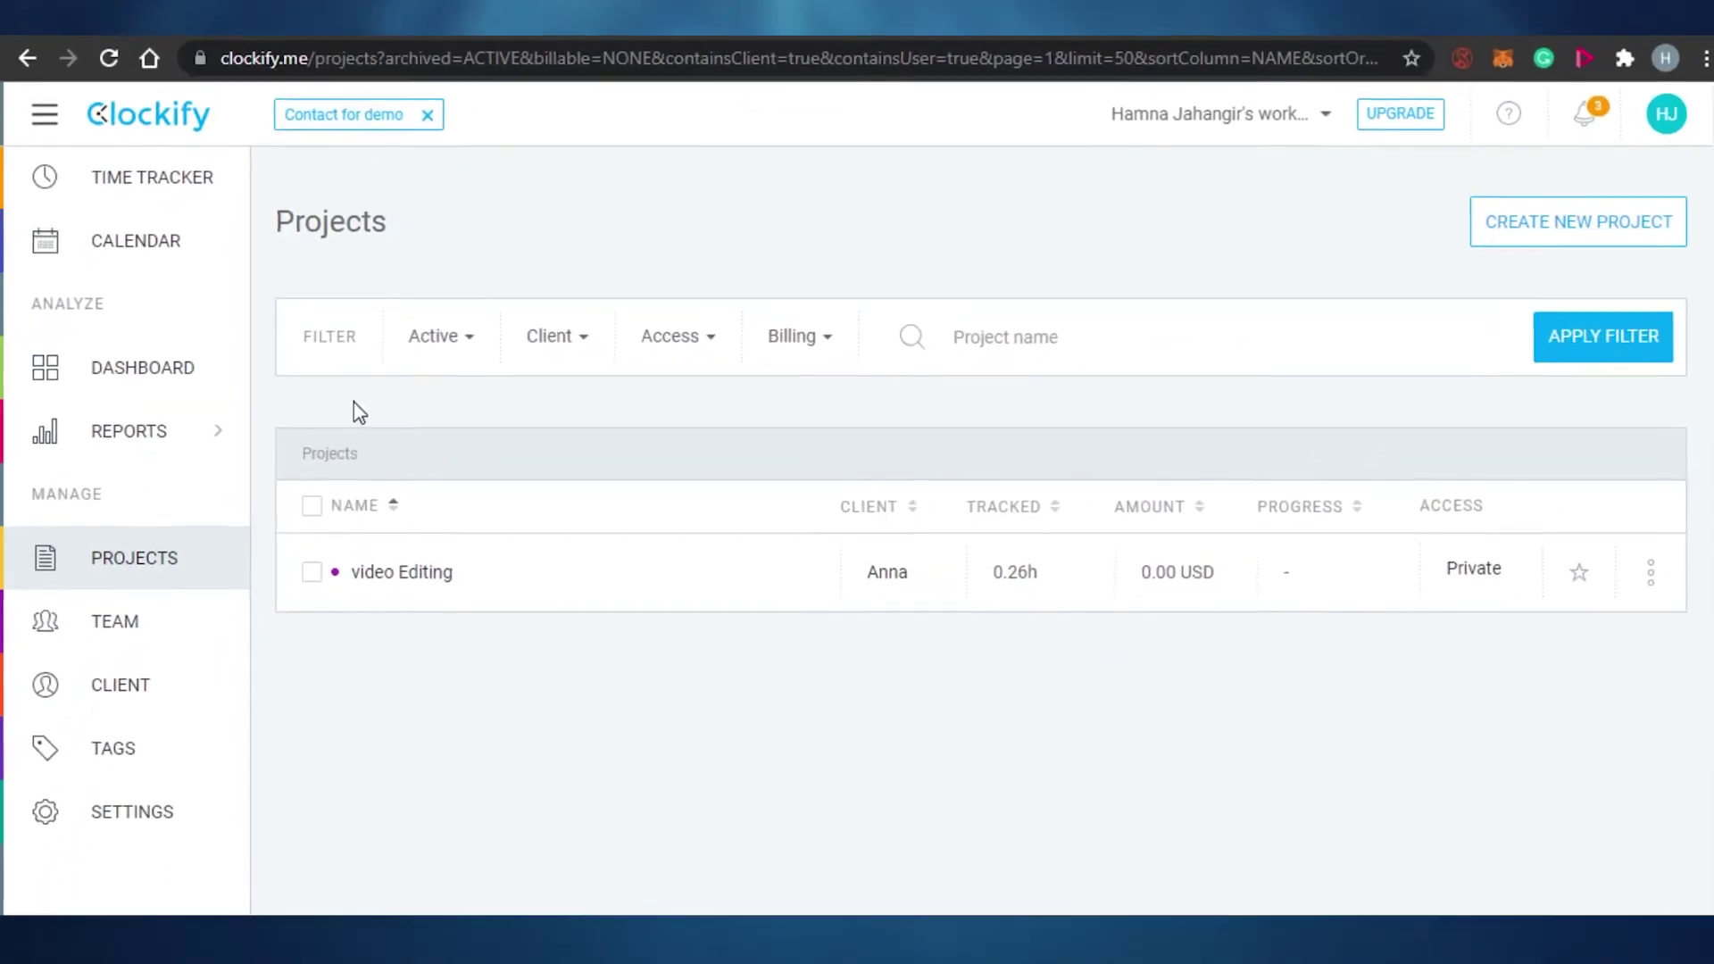
Compare Clockify's and Toggl Track's client lists, leaving the status filter on active clients
click(142, 675)
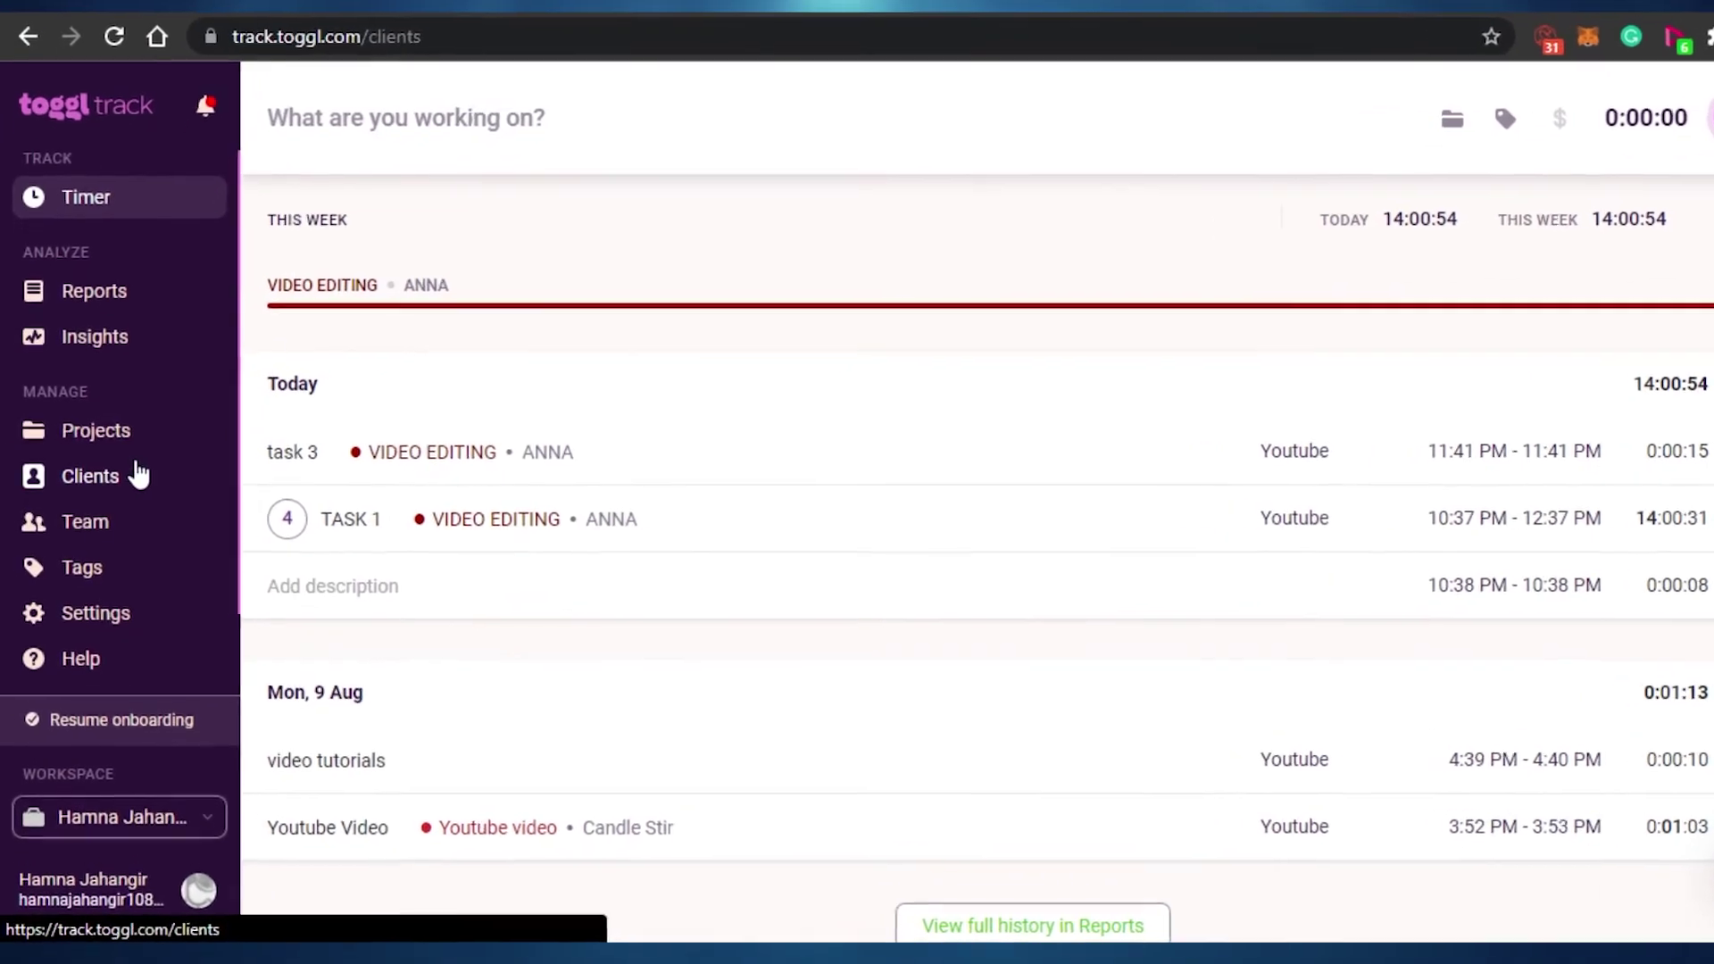
click(138, 474)
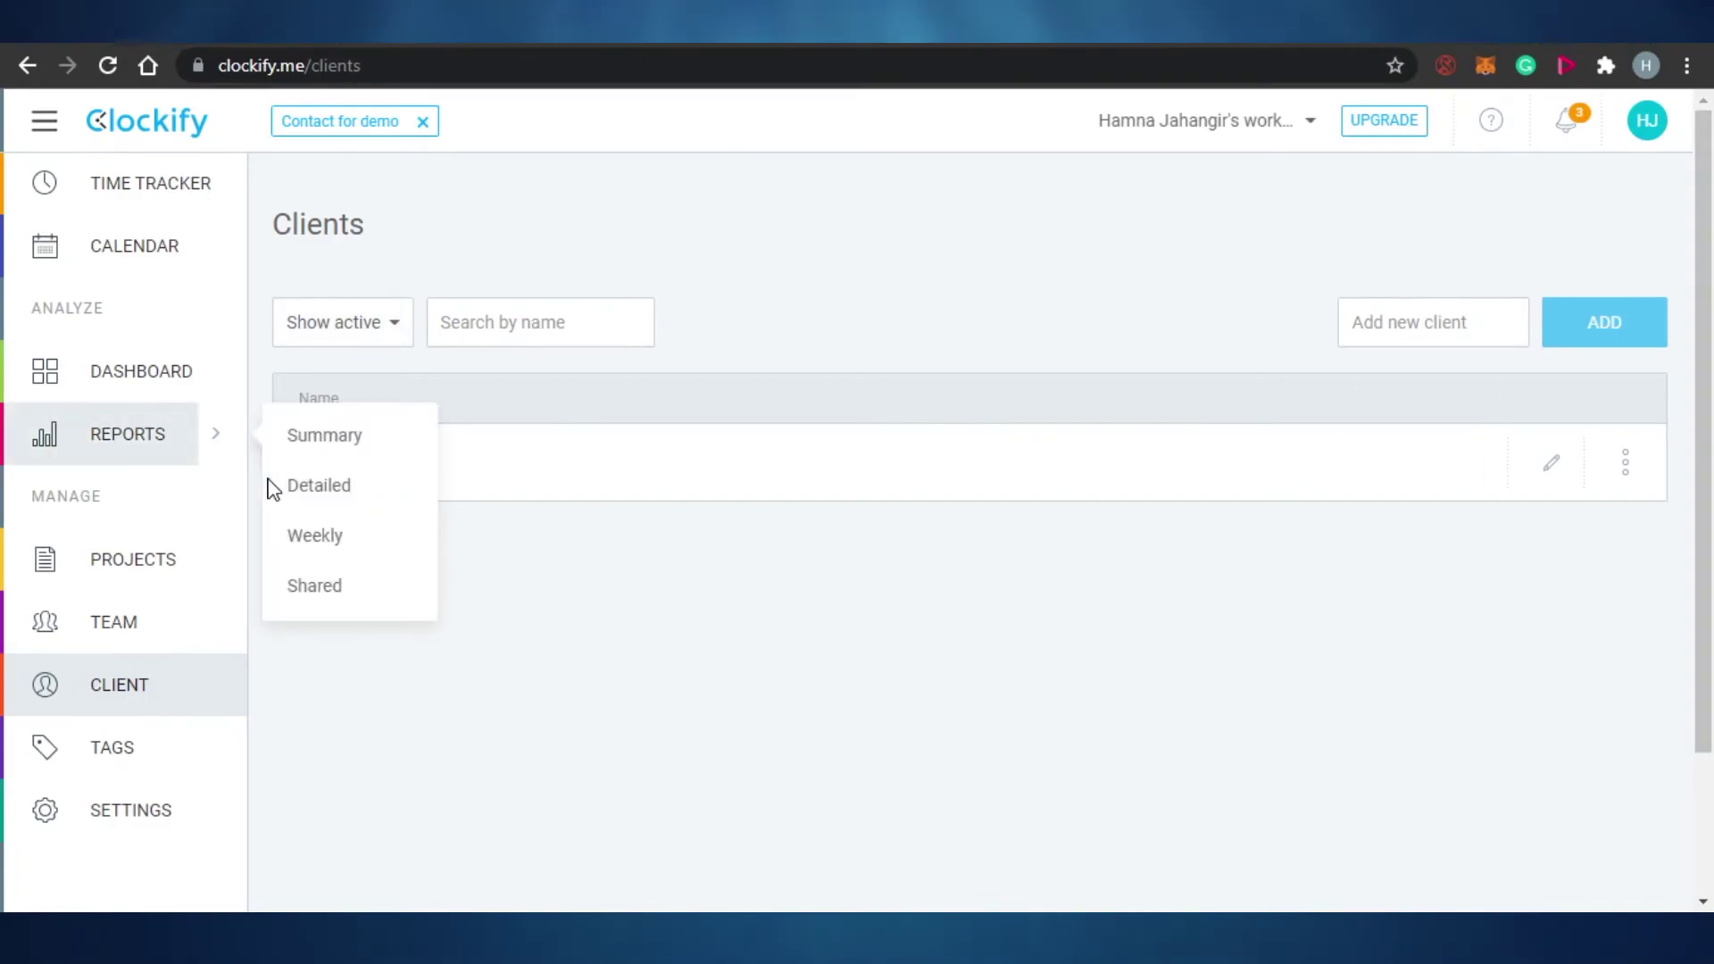
click(375, 328)
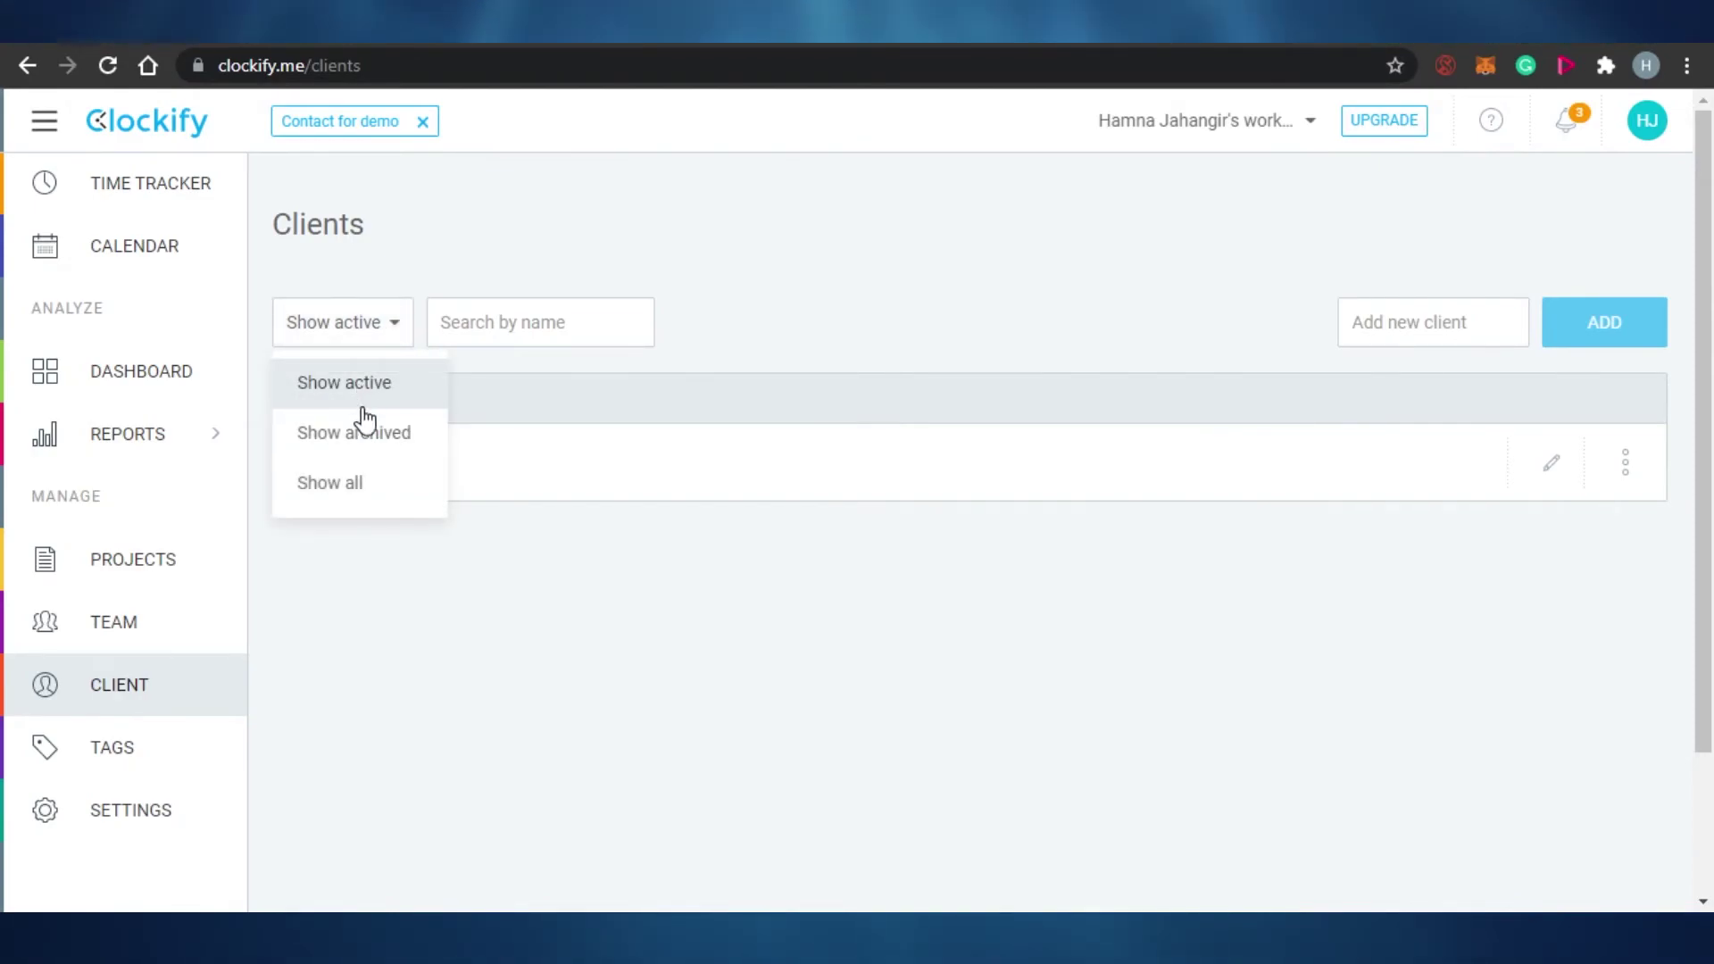
click(401, 620)
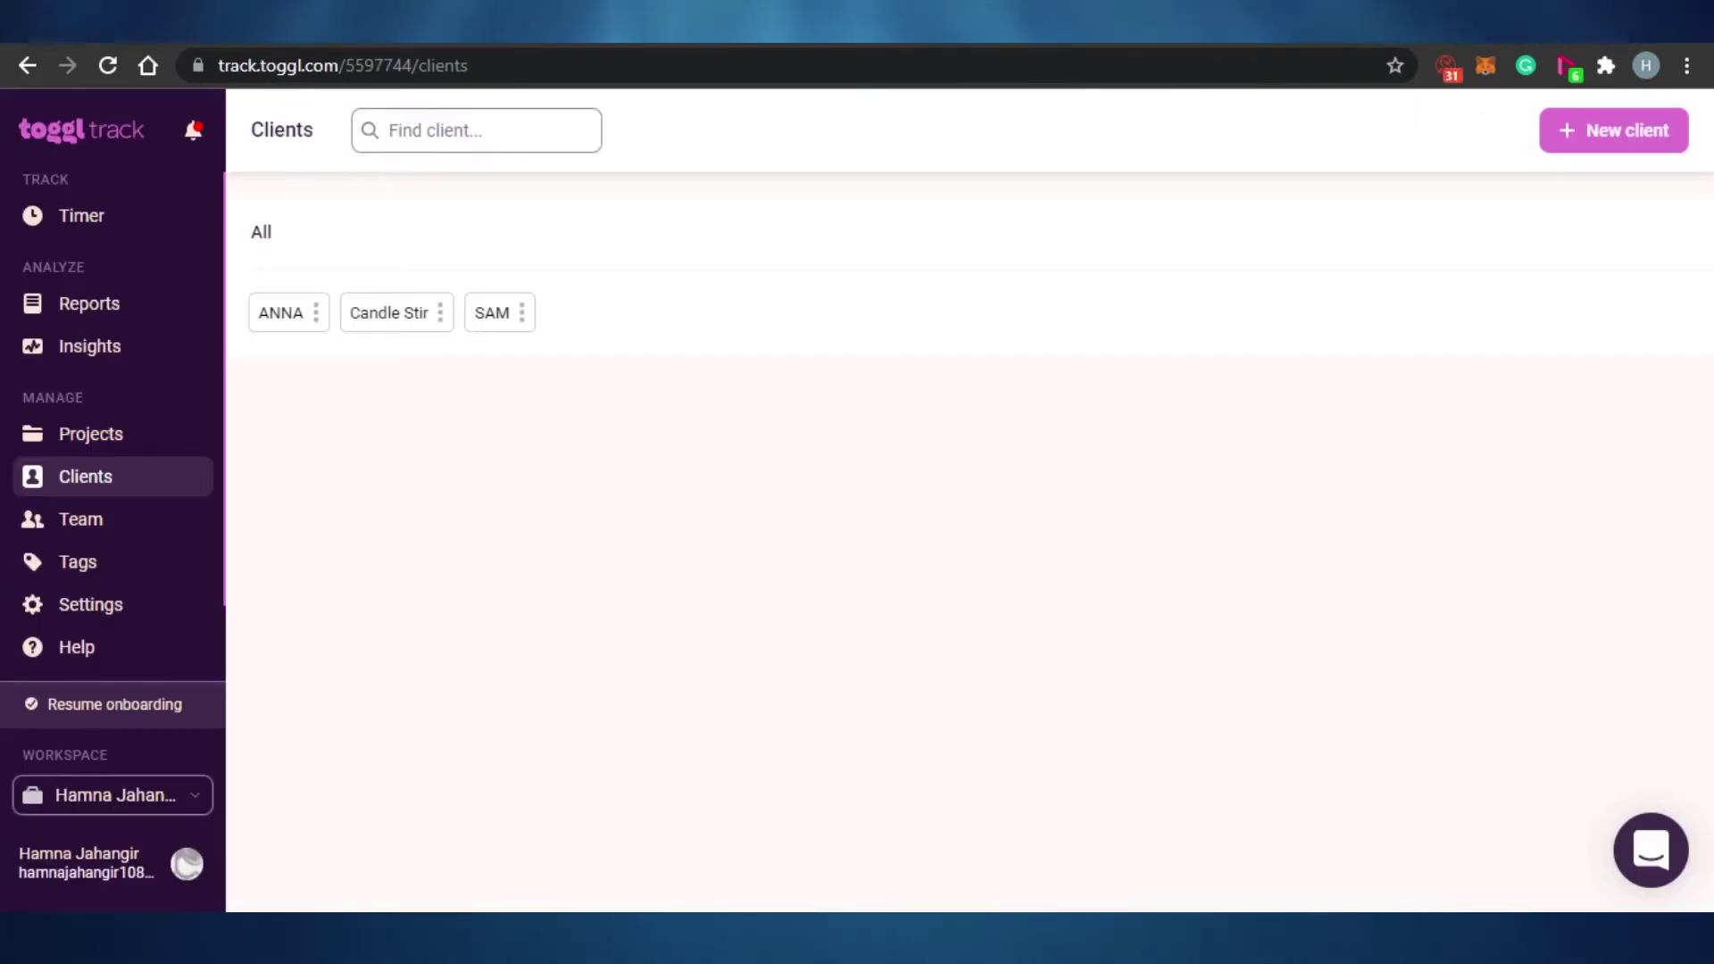
Add a new Toggl Track client by entering the client's name and creating it
click(1555, 141)
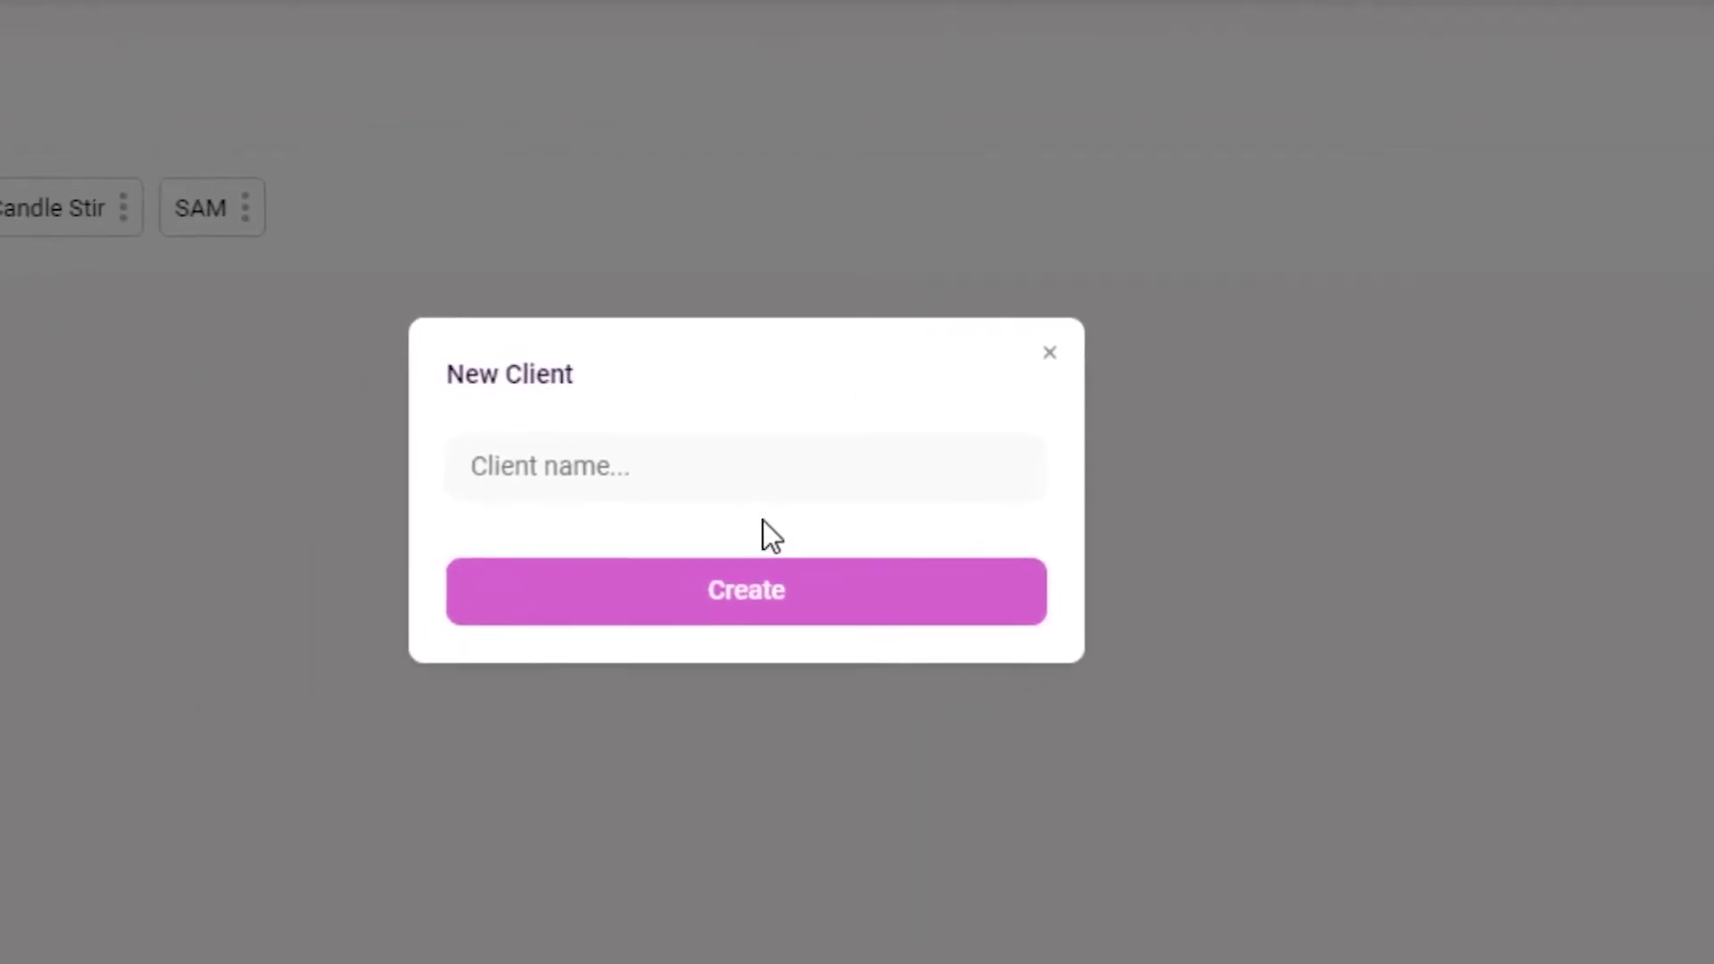
click(538, 555)
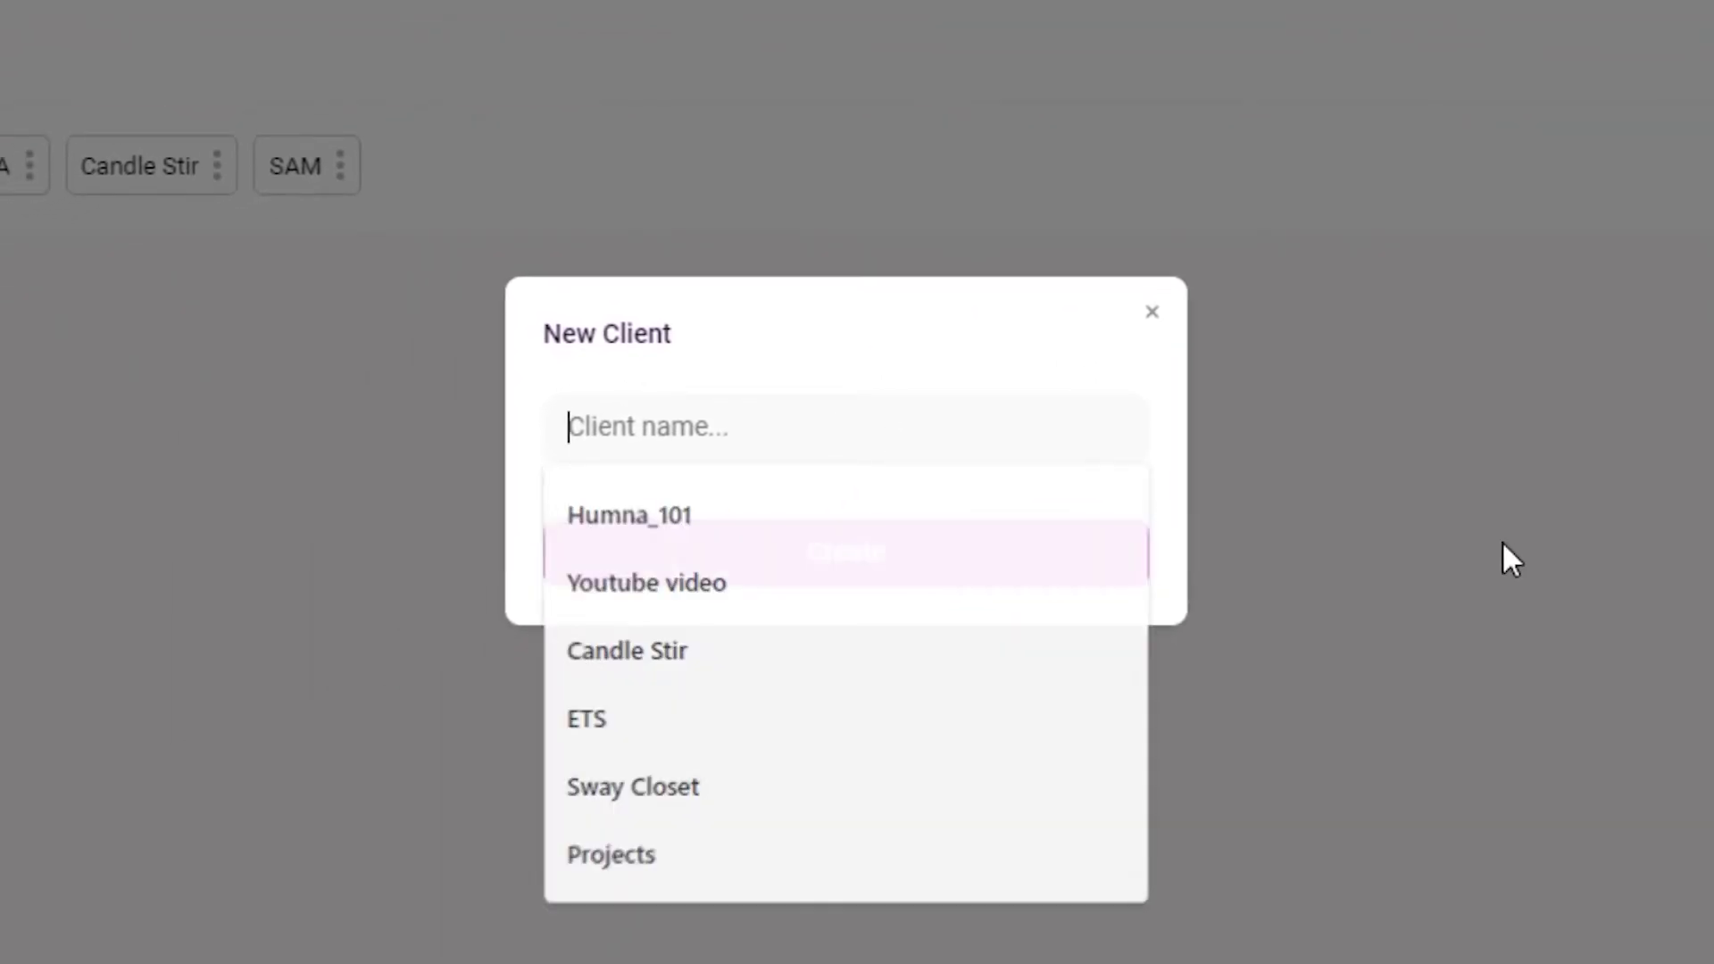
drag(1501, 539, 964, 410)
click(941, 437)
text(Tobby)
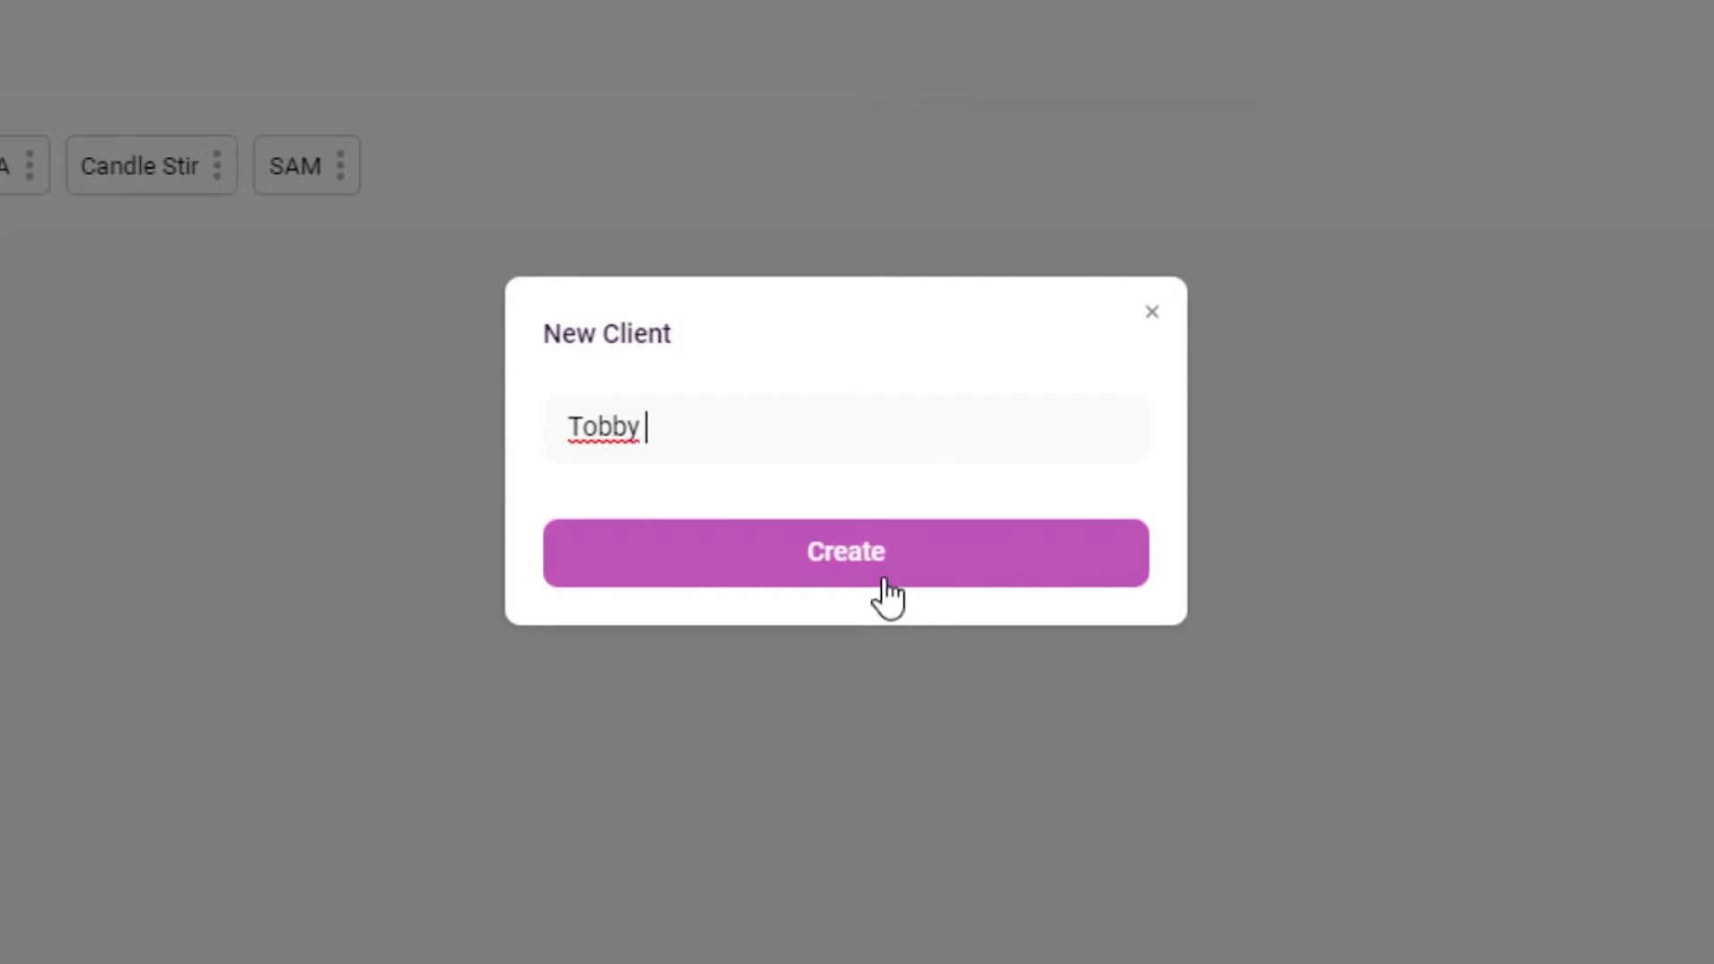
click(876, 576)
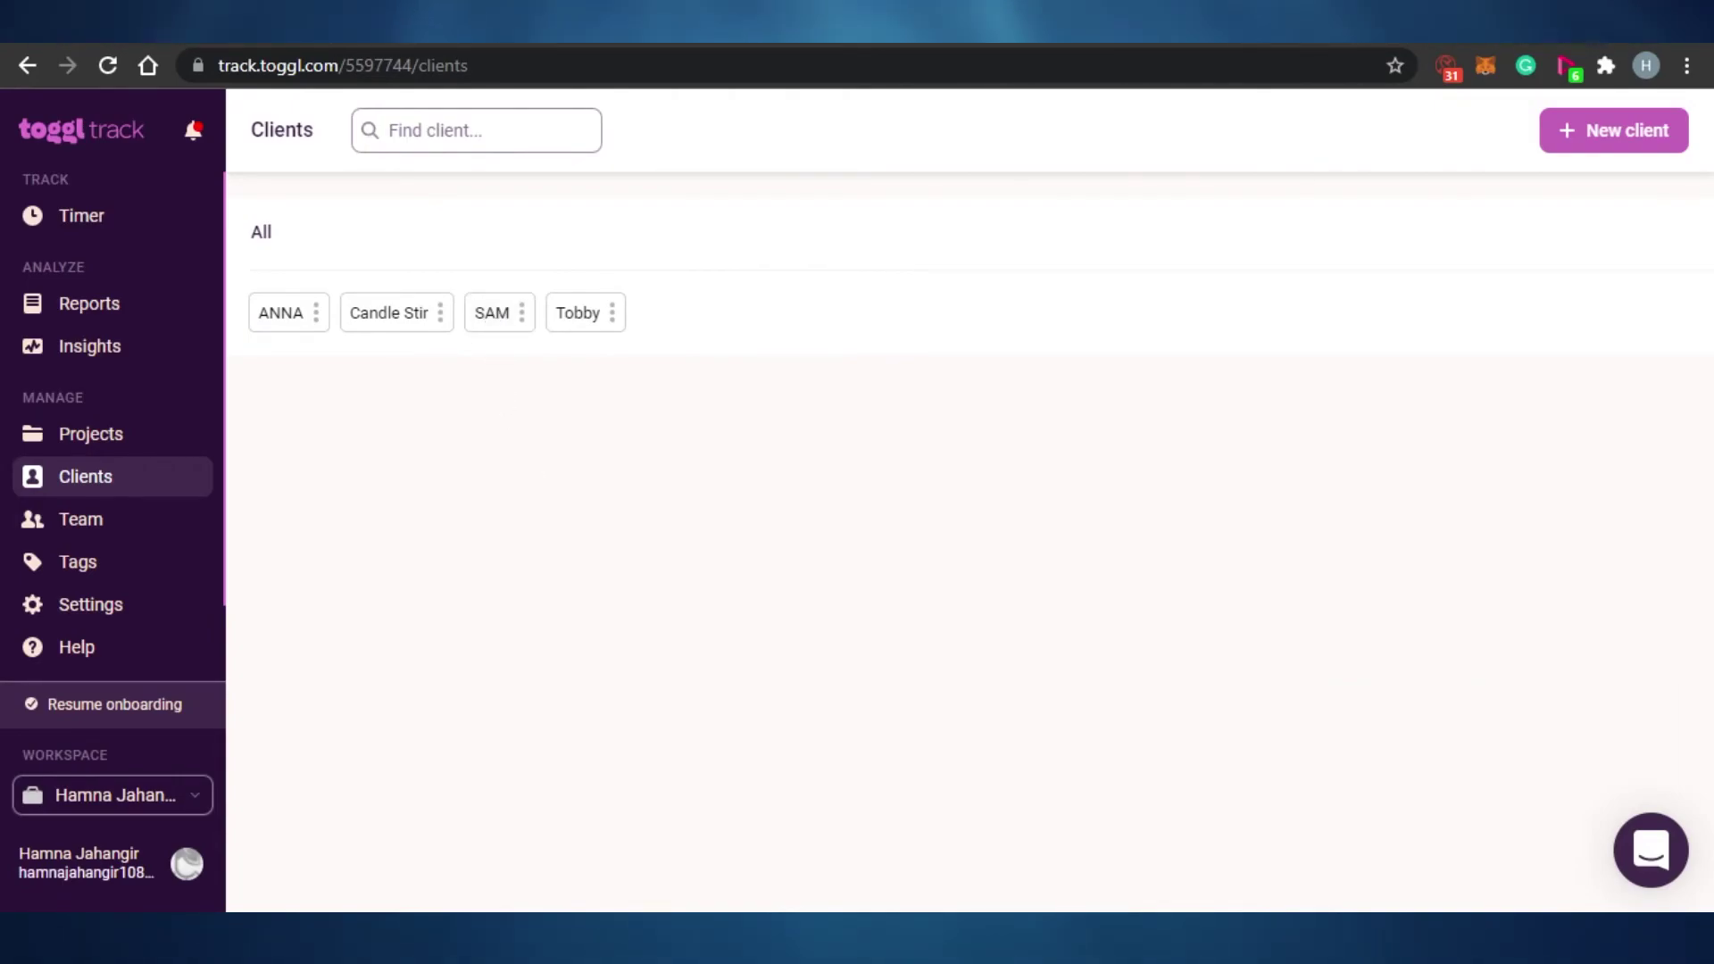
click(132, 522)
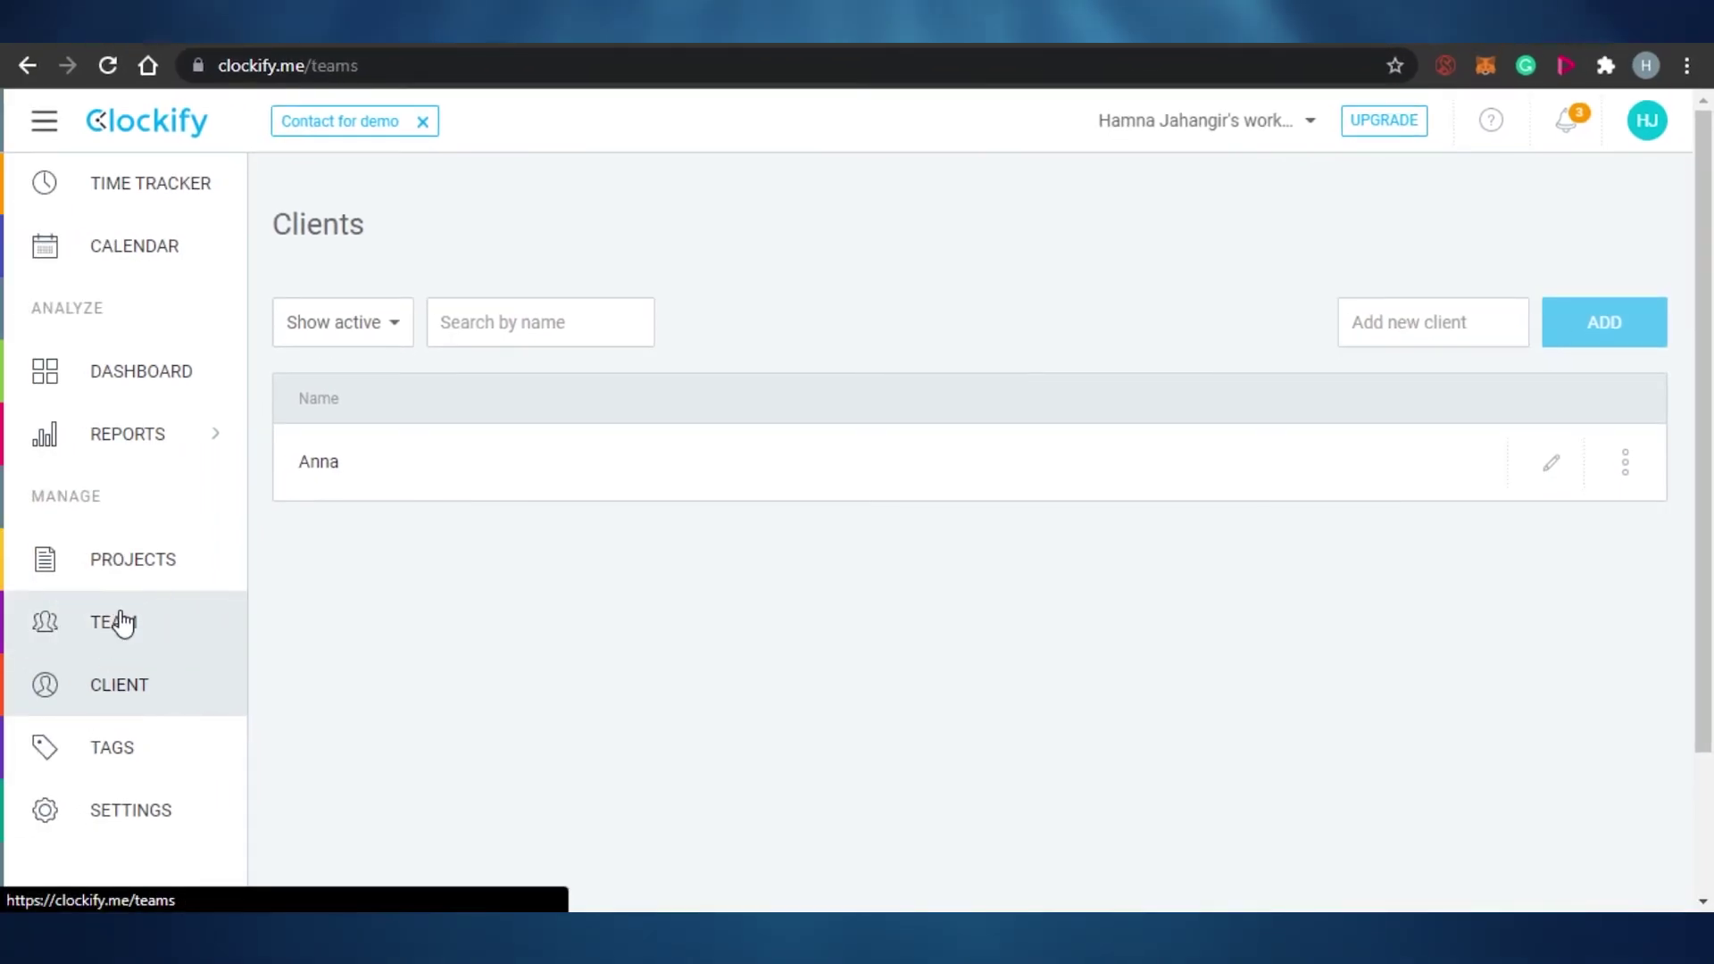
Open Clockify's team members page and cancel the add-new-member form
click(124, 622)
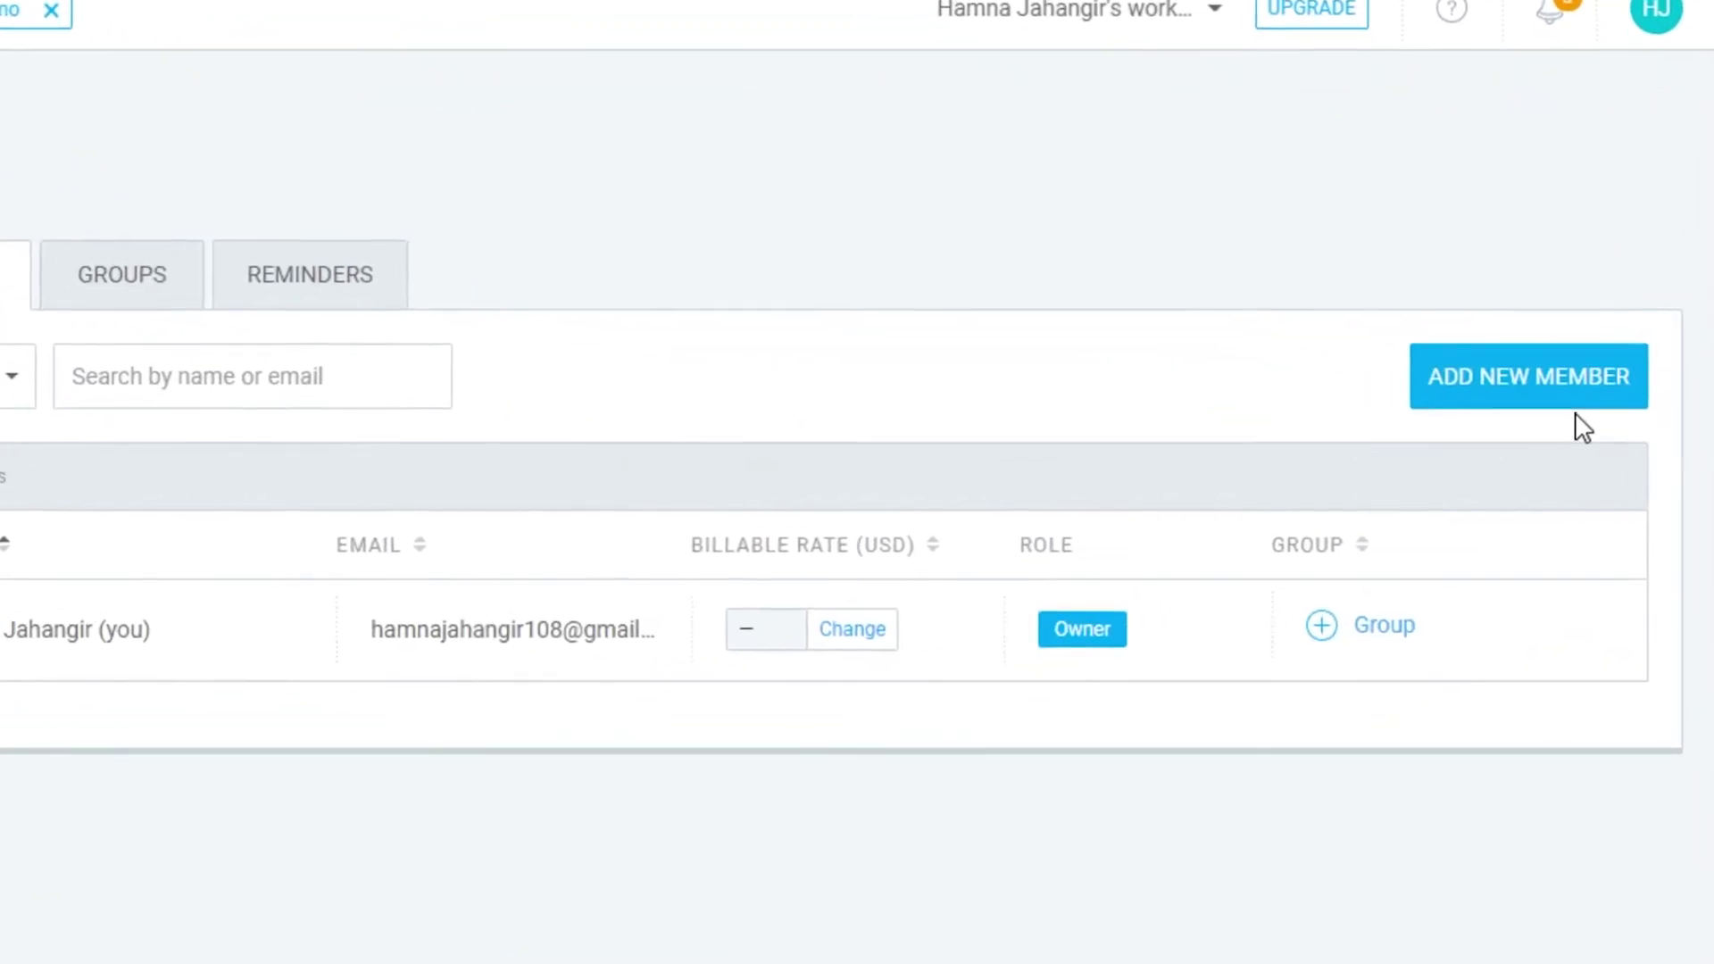
click(1544, 382)
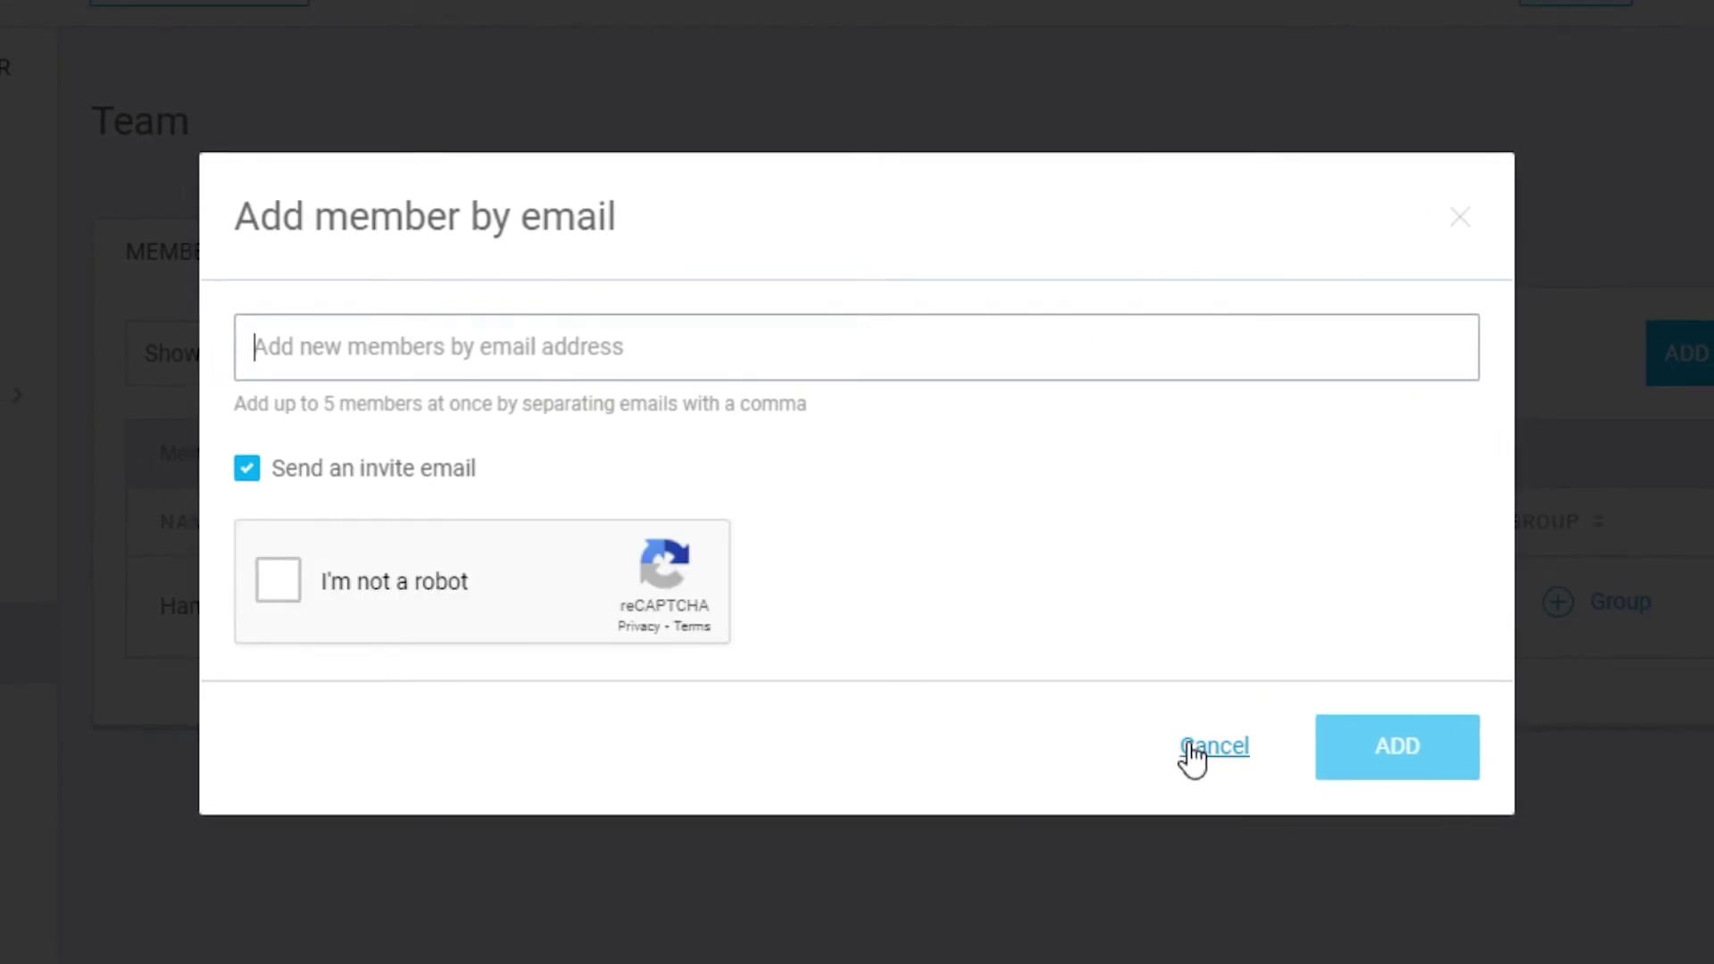
click(1196, 750)
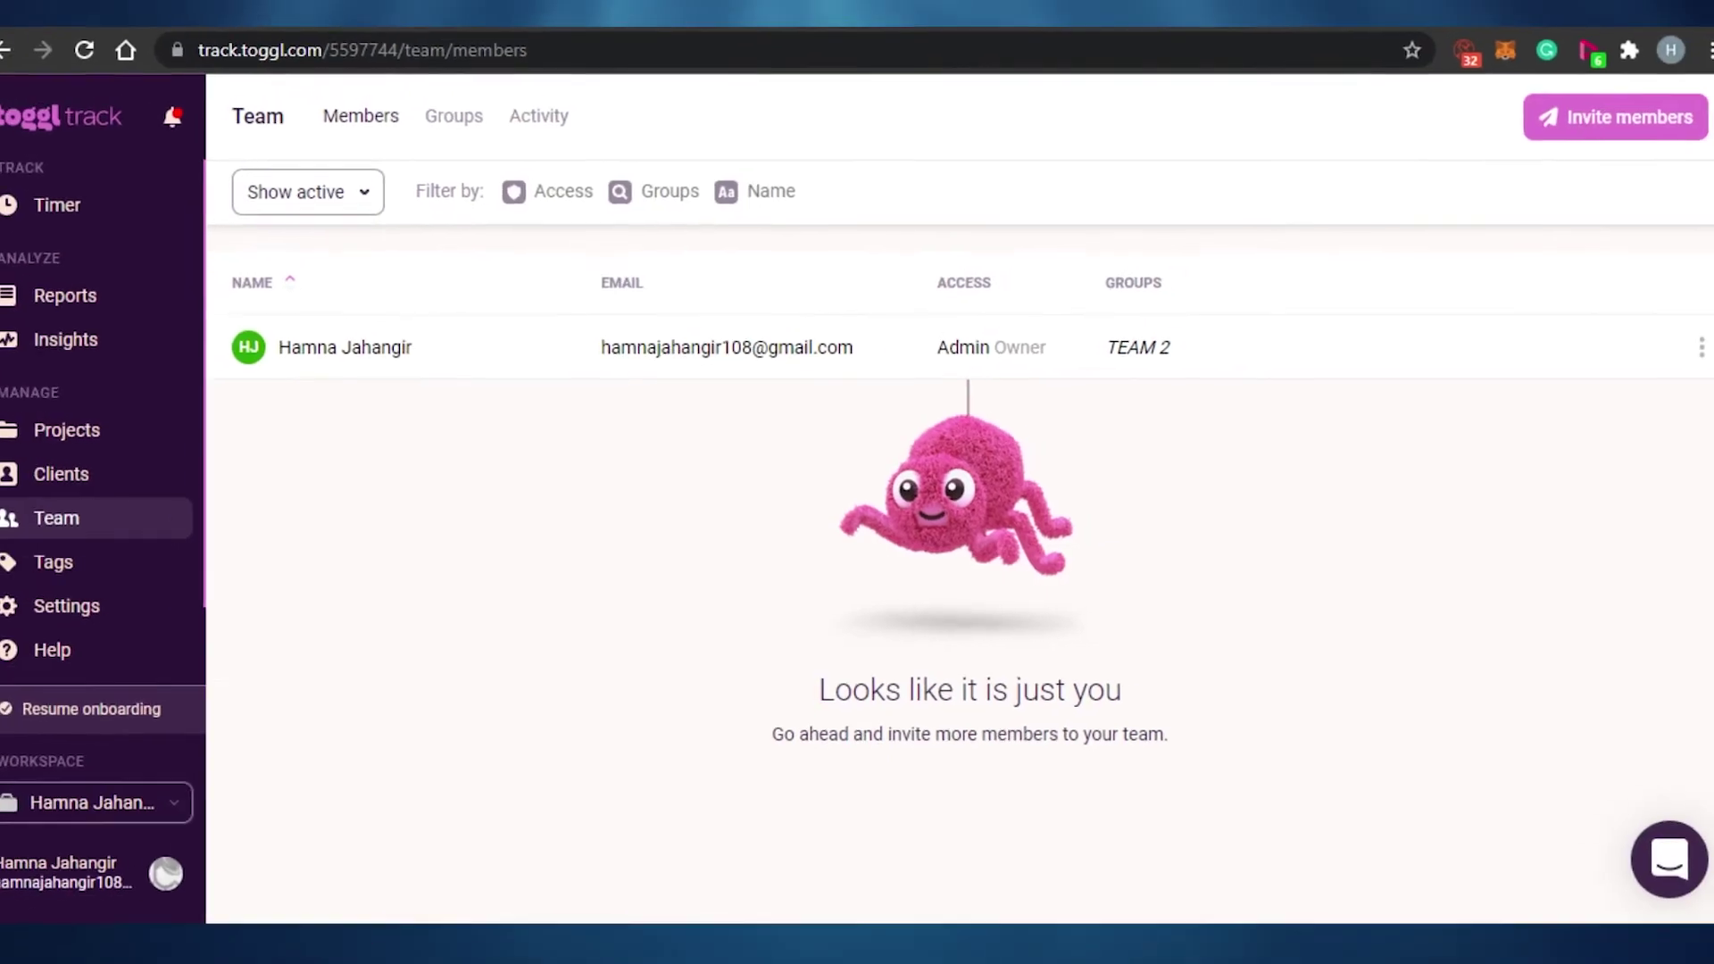
Close Toggl Track's invite members form, then view Clockify's team Groups and Reminders tabs
click(1598, 119)
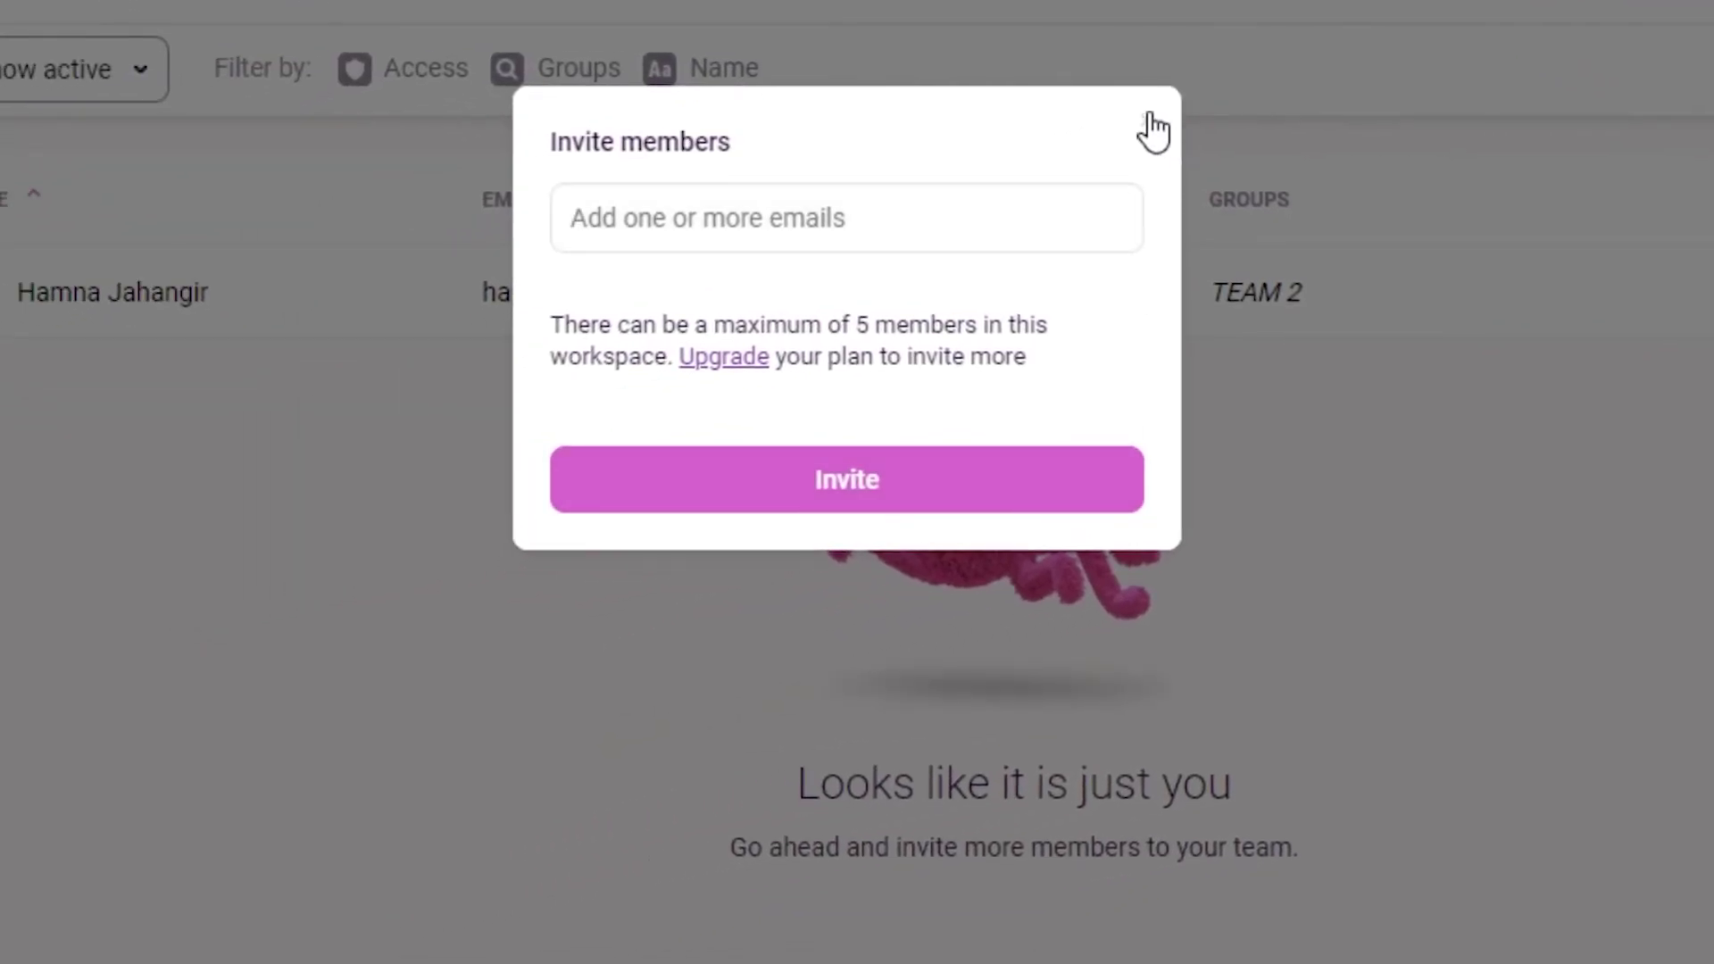
click(1151, 129)
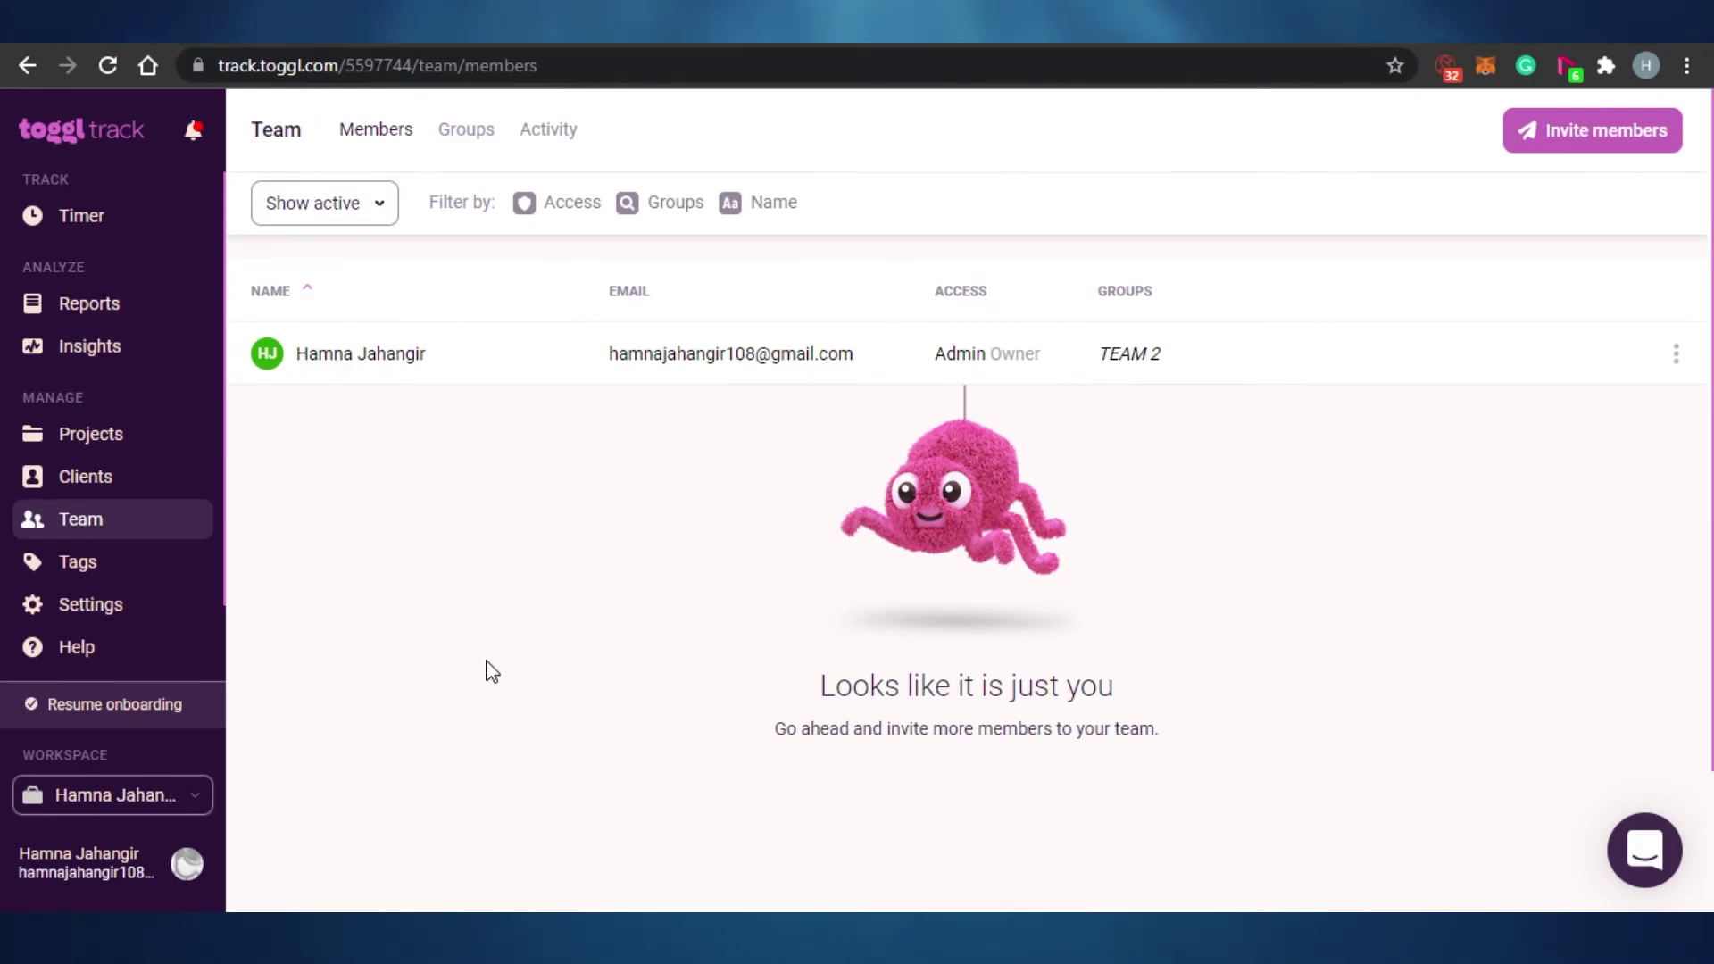
click(803, 18)
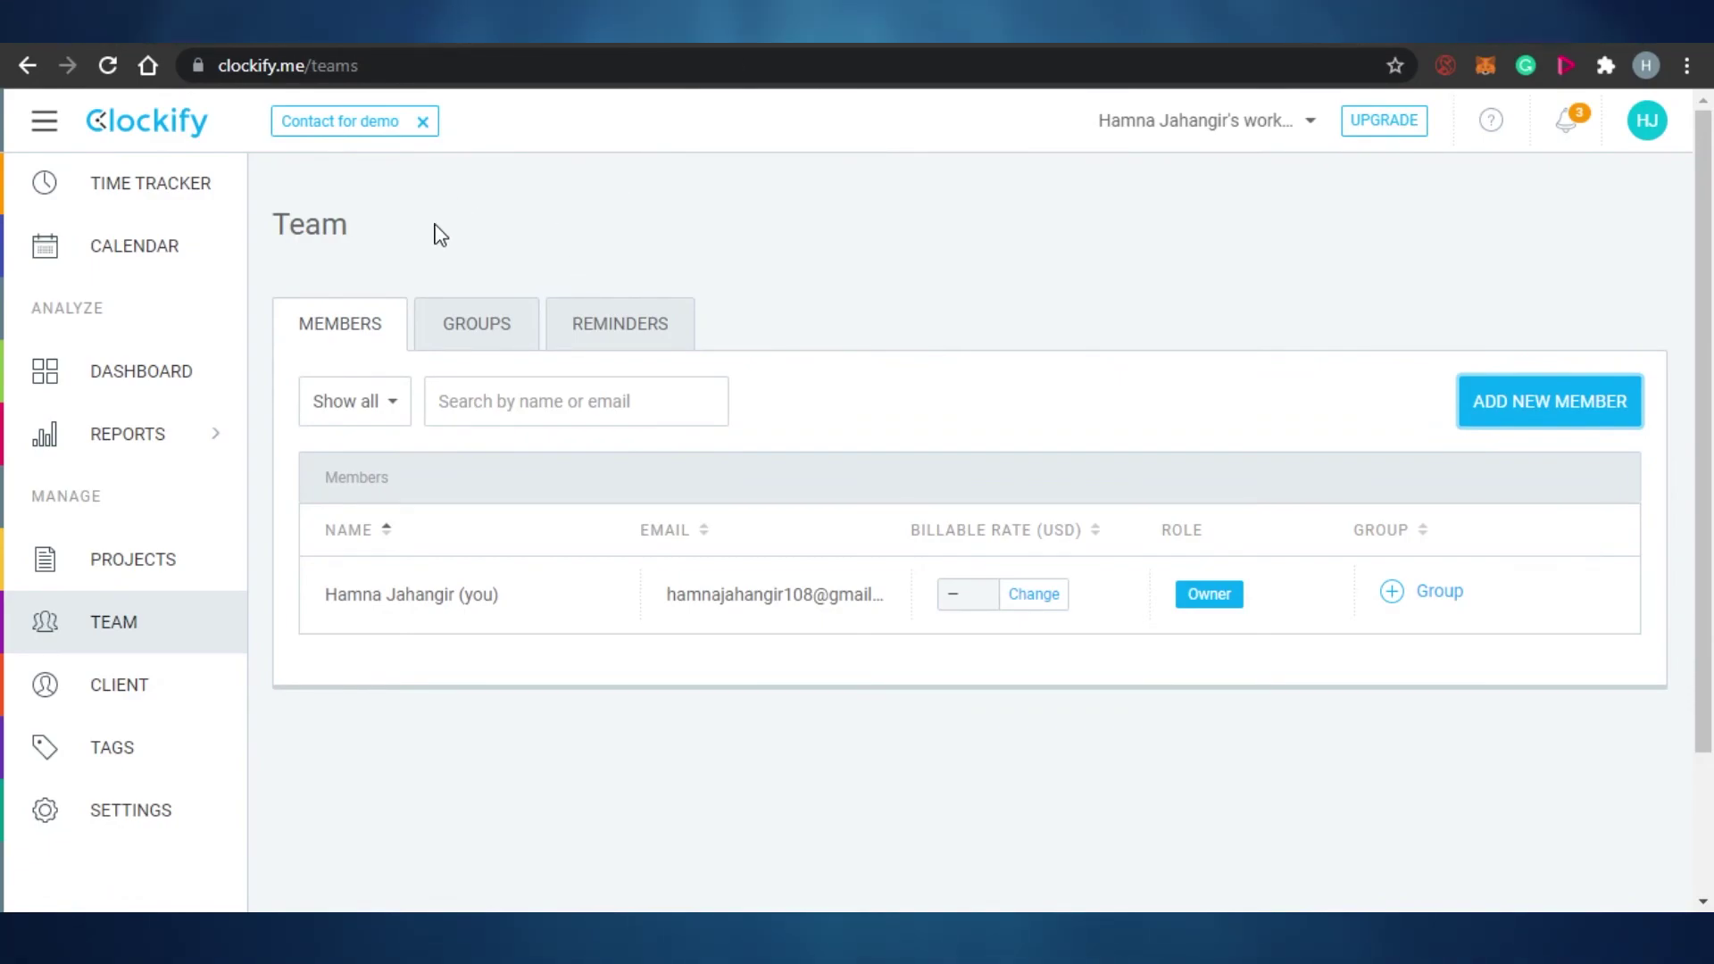
click(465, 317)
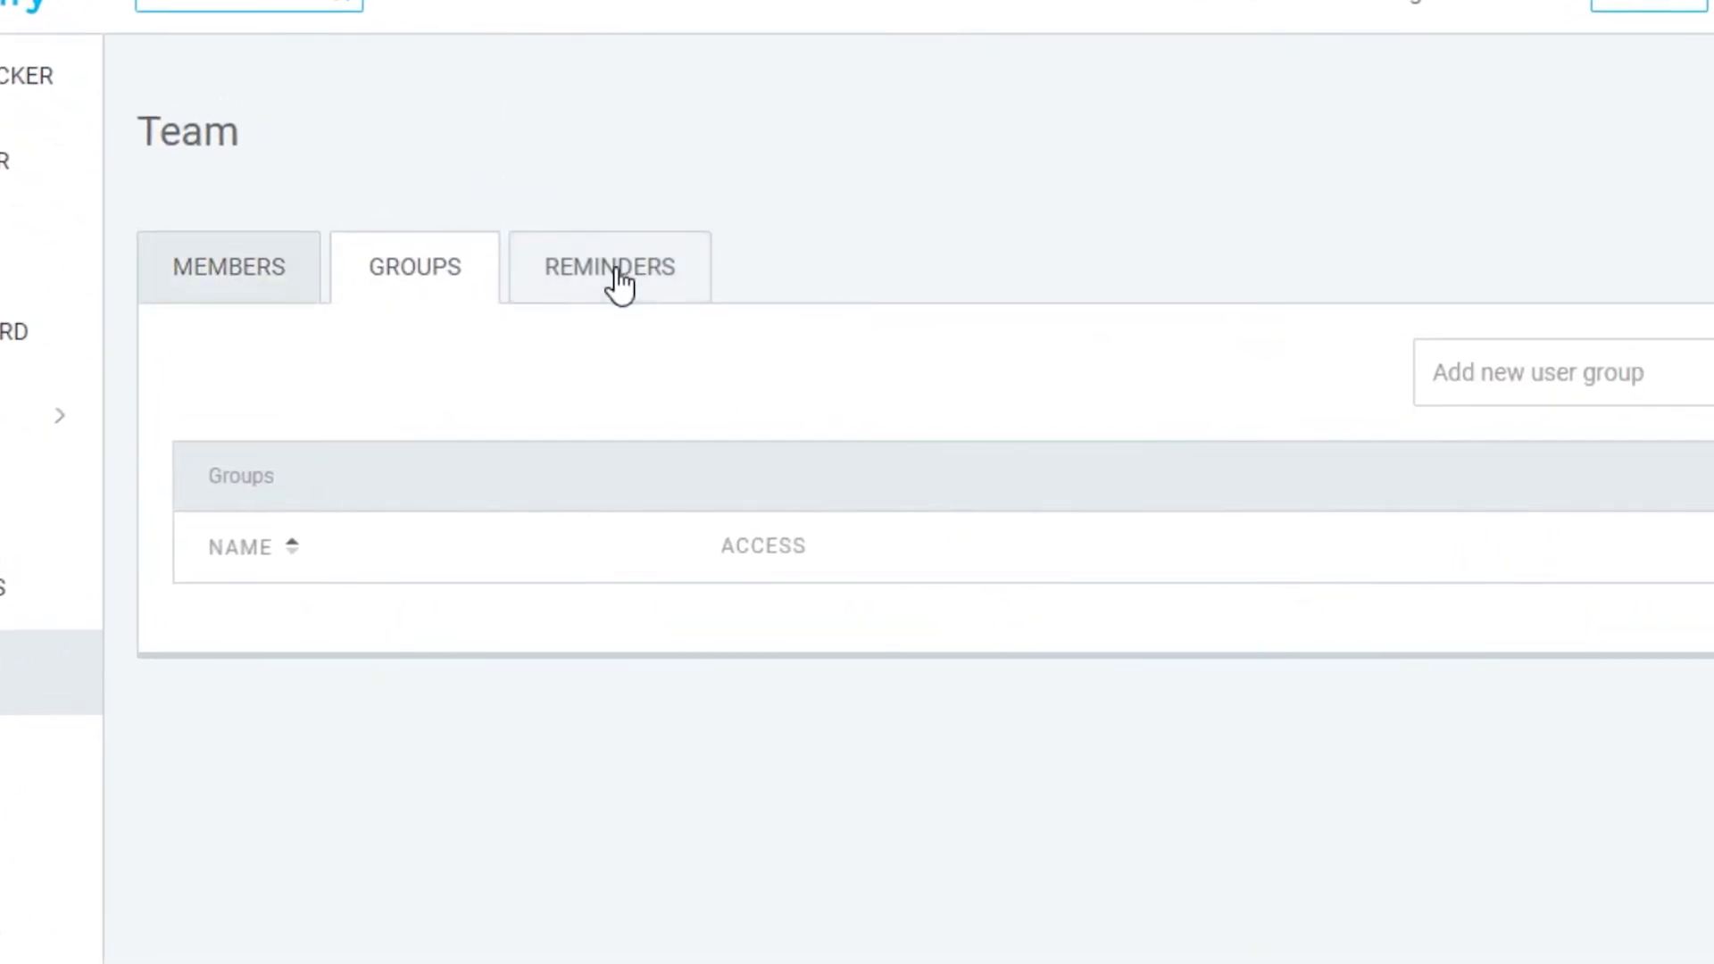
click(619, 284)
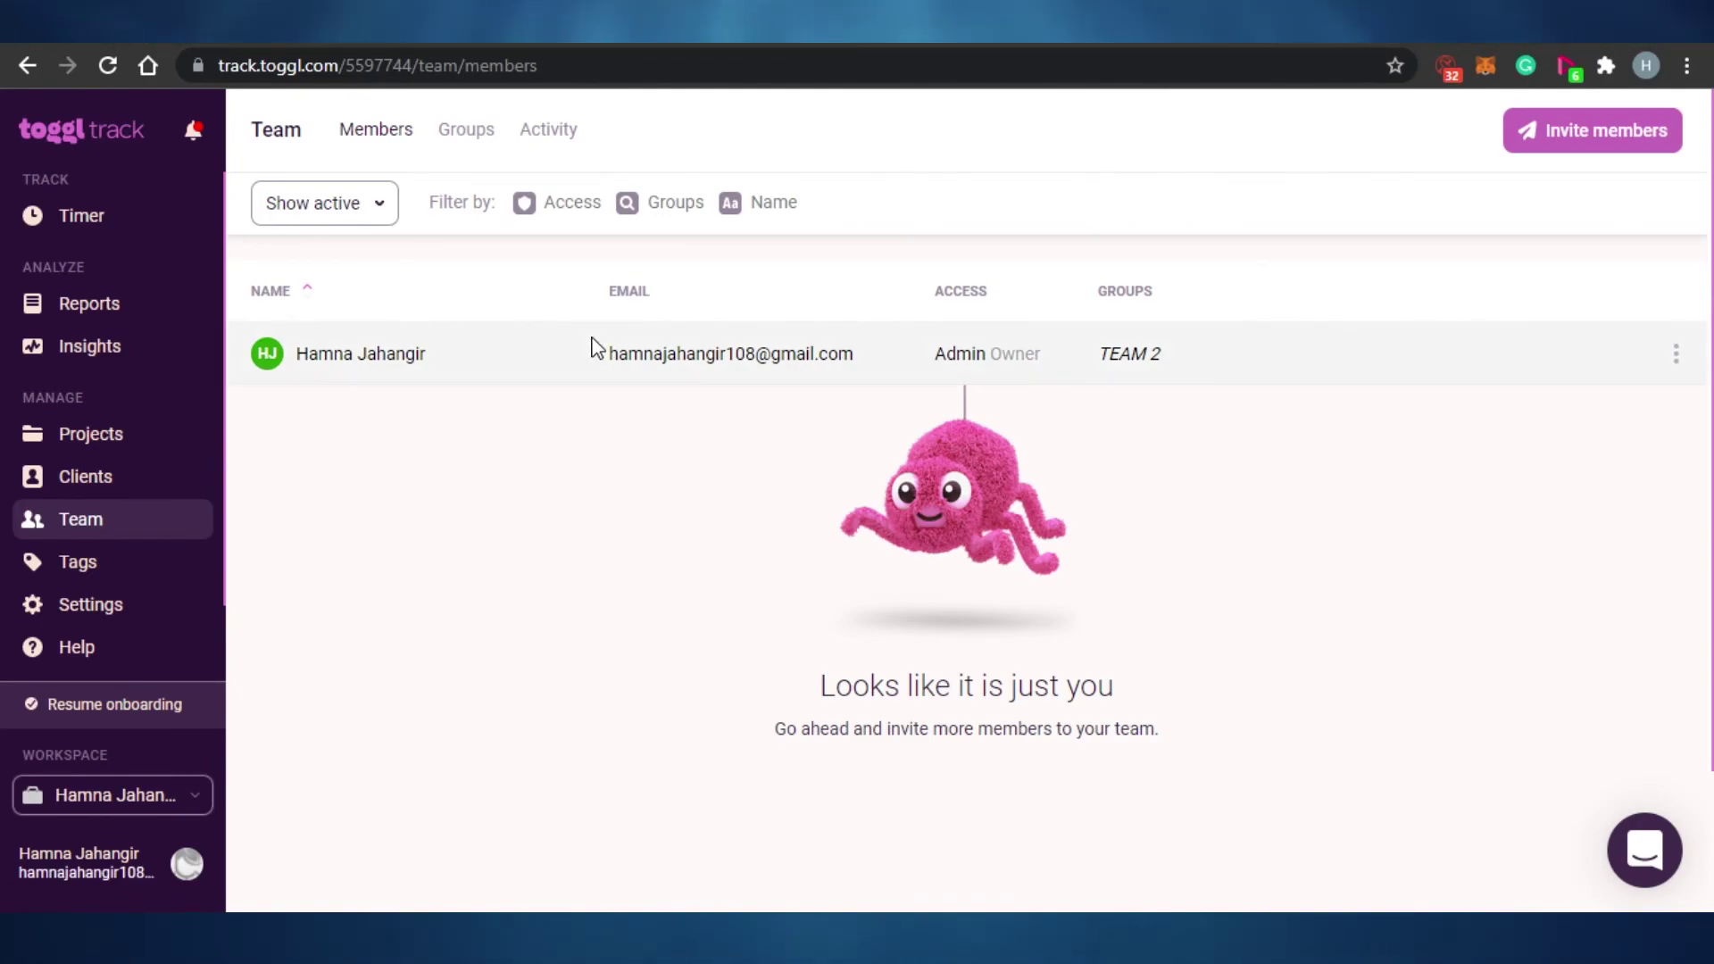
Open Toggl Track's timer page, then return to Clockify's team Reminders tab
click(141, 223)
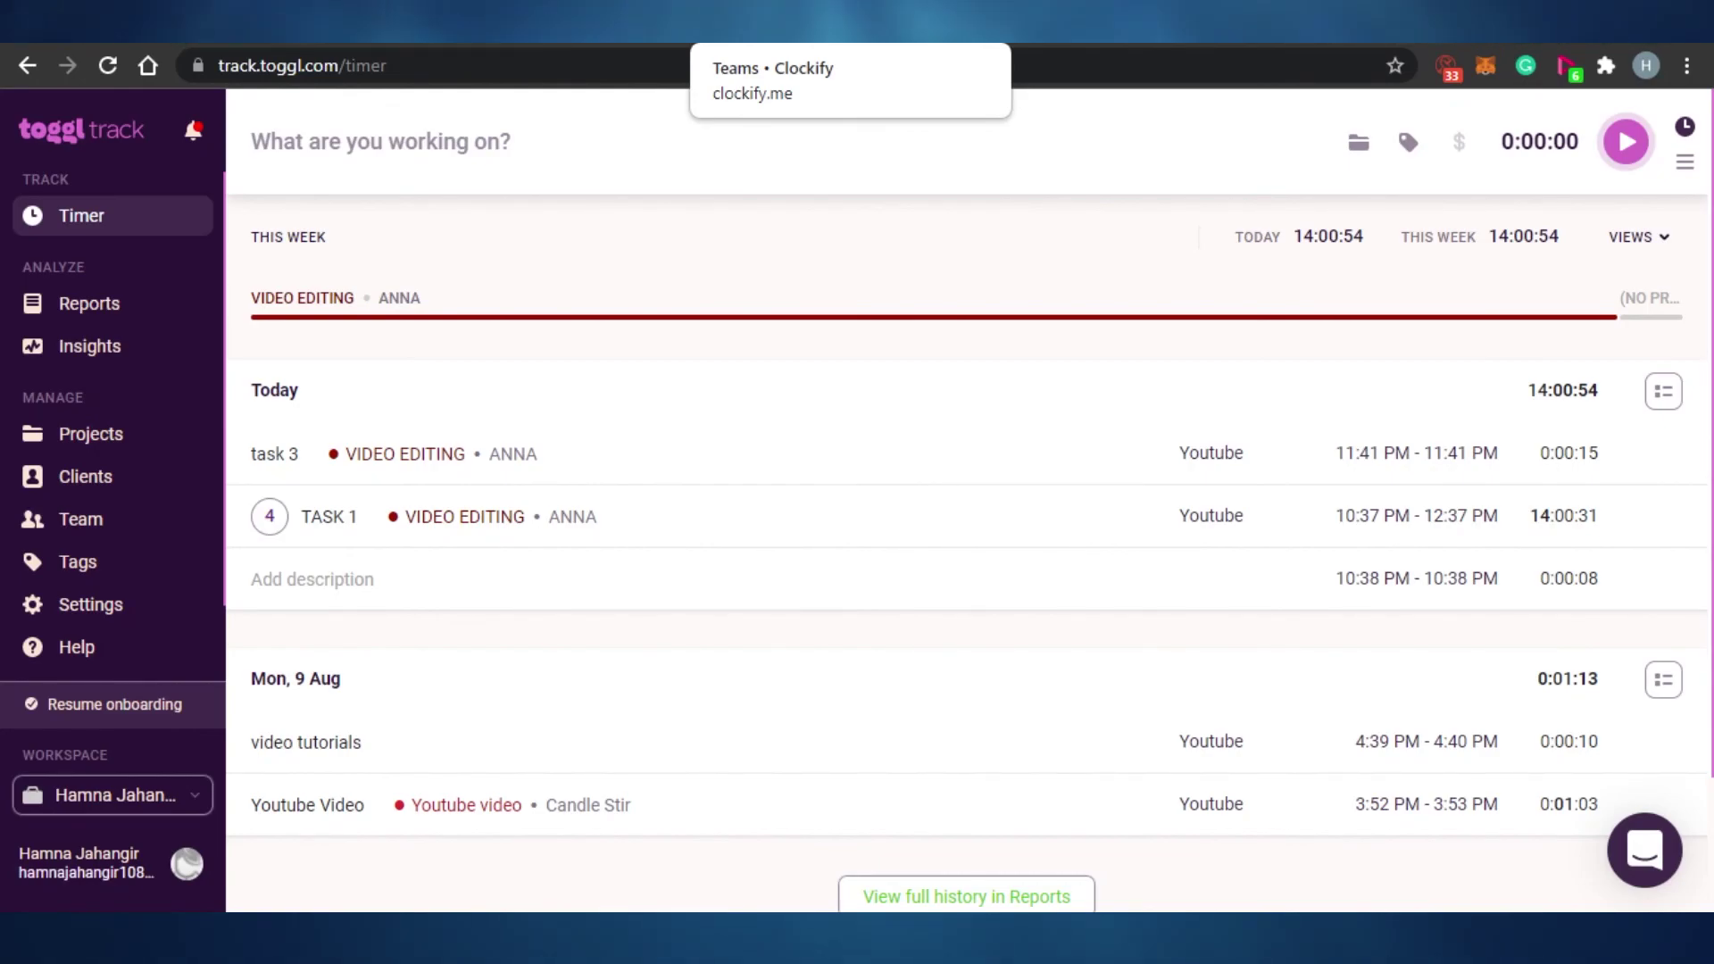
click(804, 26)
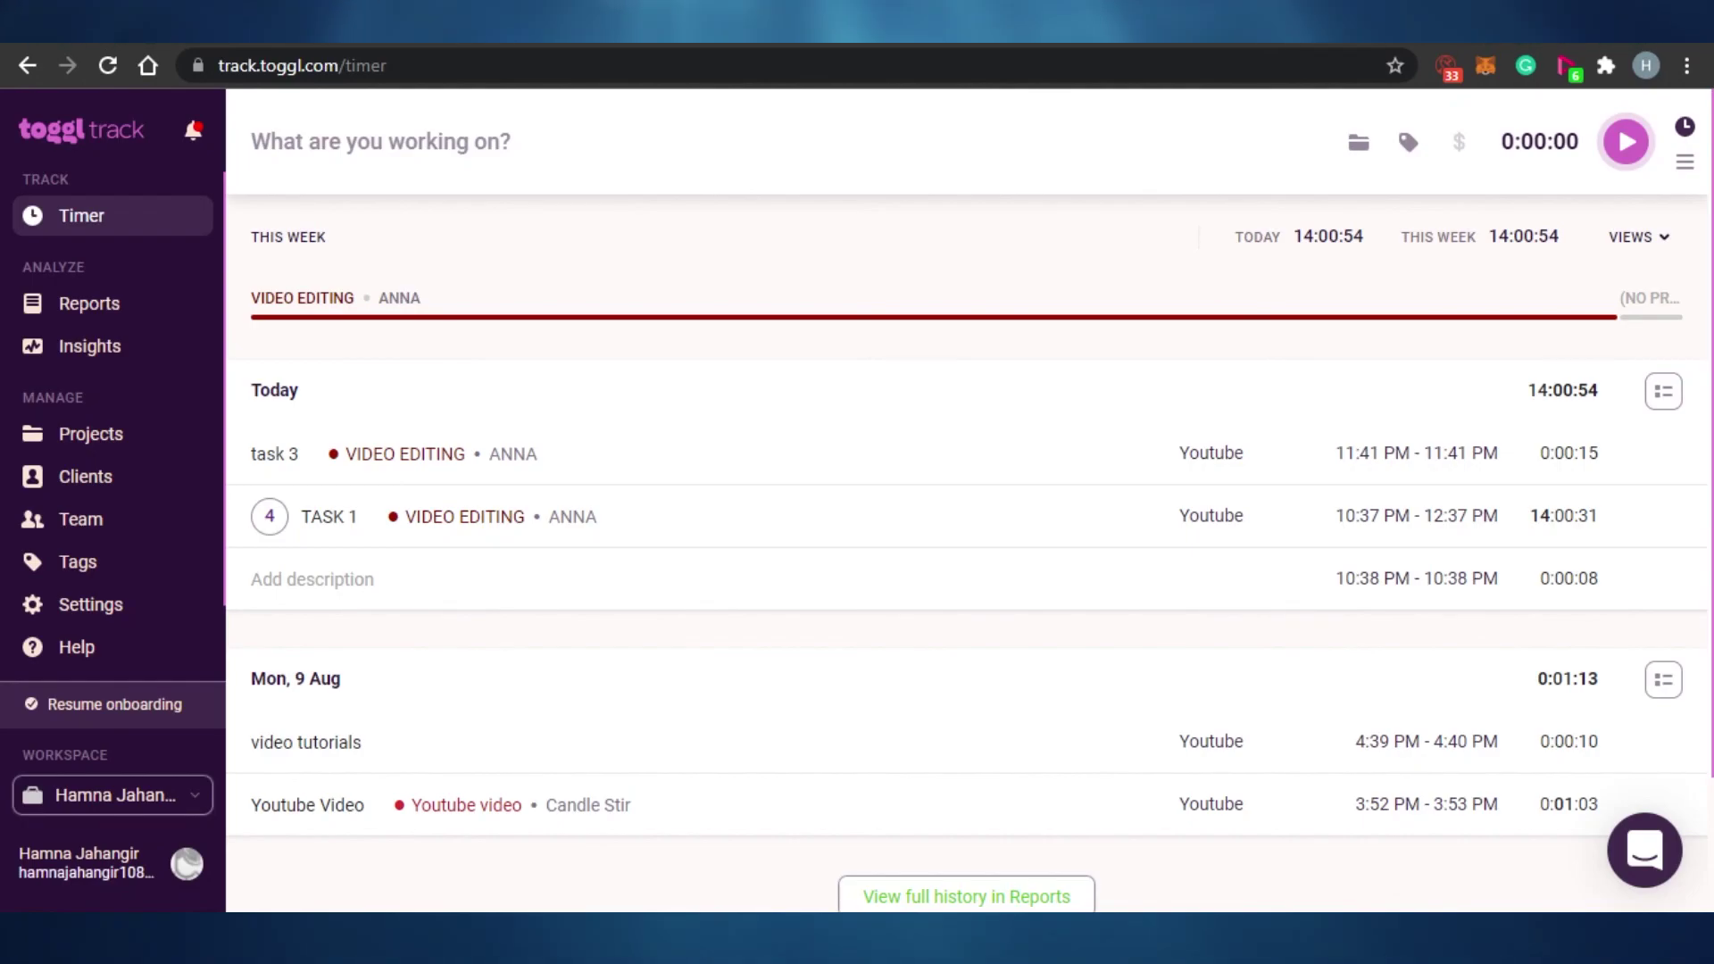
key(ctrl+Tab)
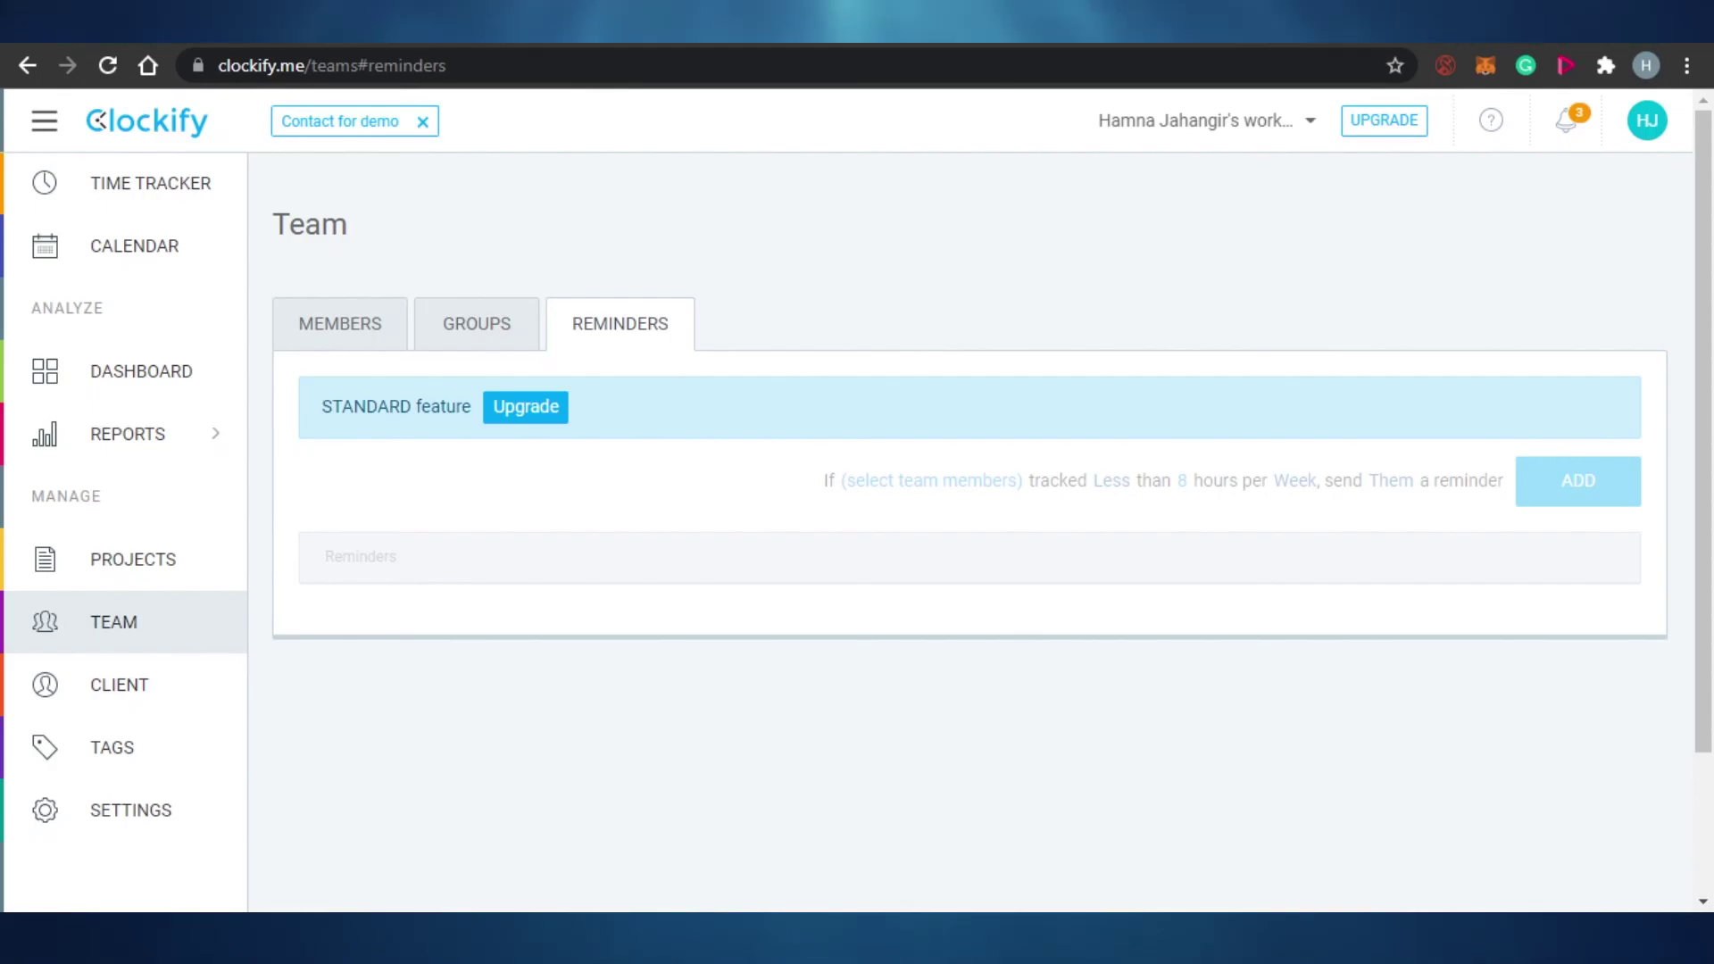
key(ctrl+Tab)
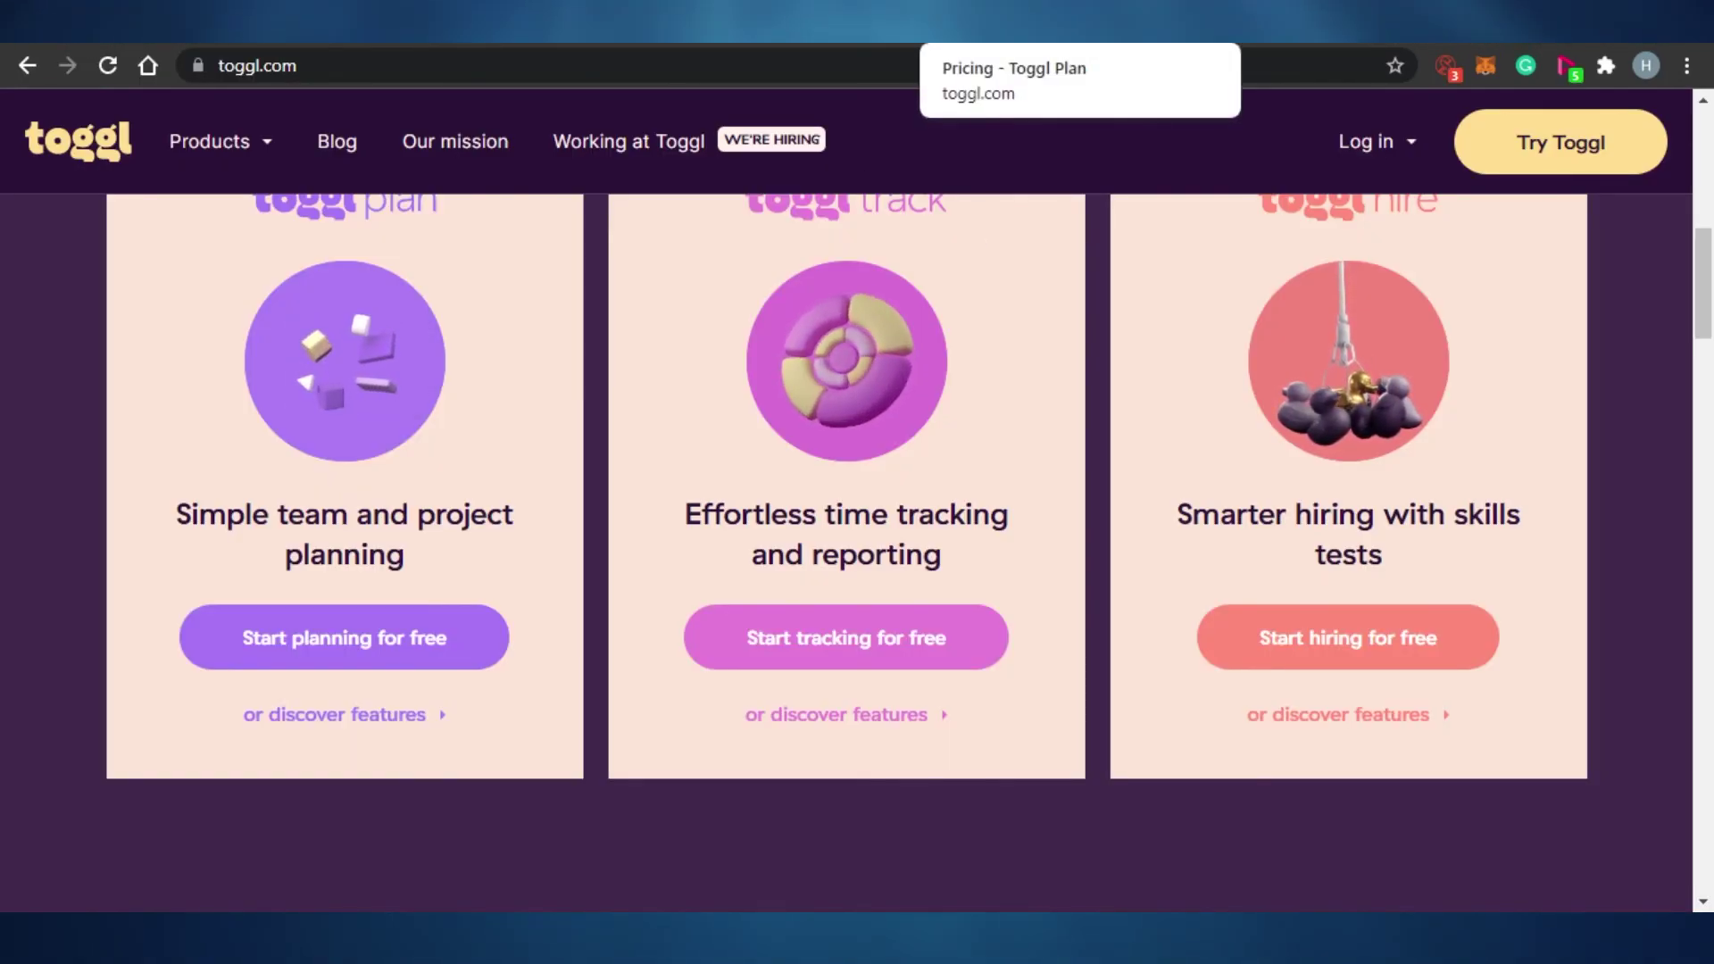
key(ctrl+shift+Tab)
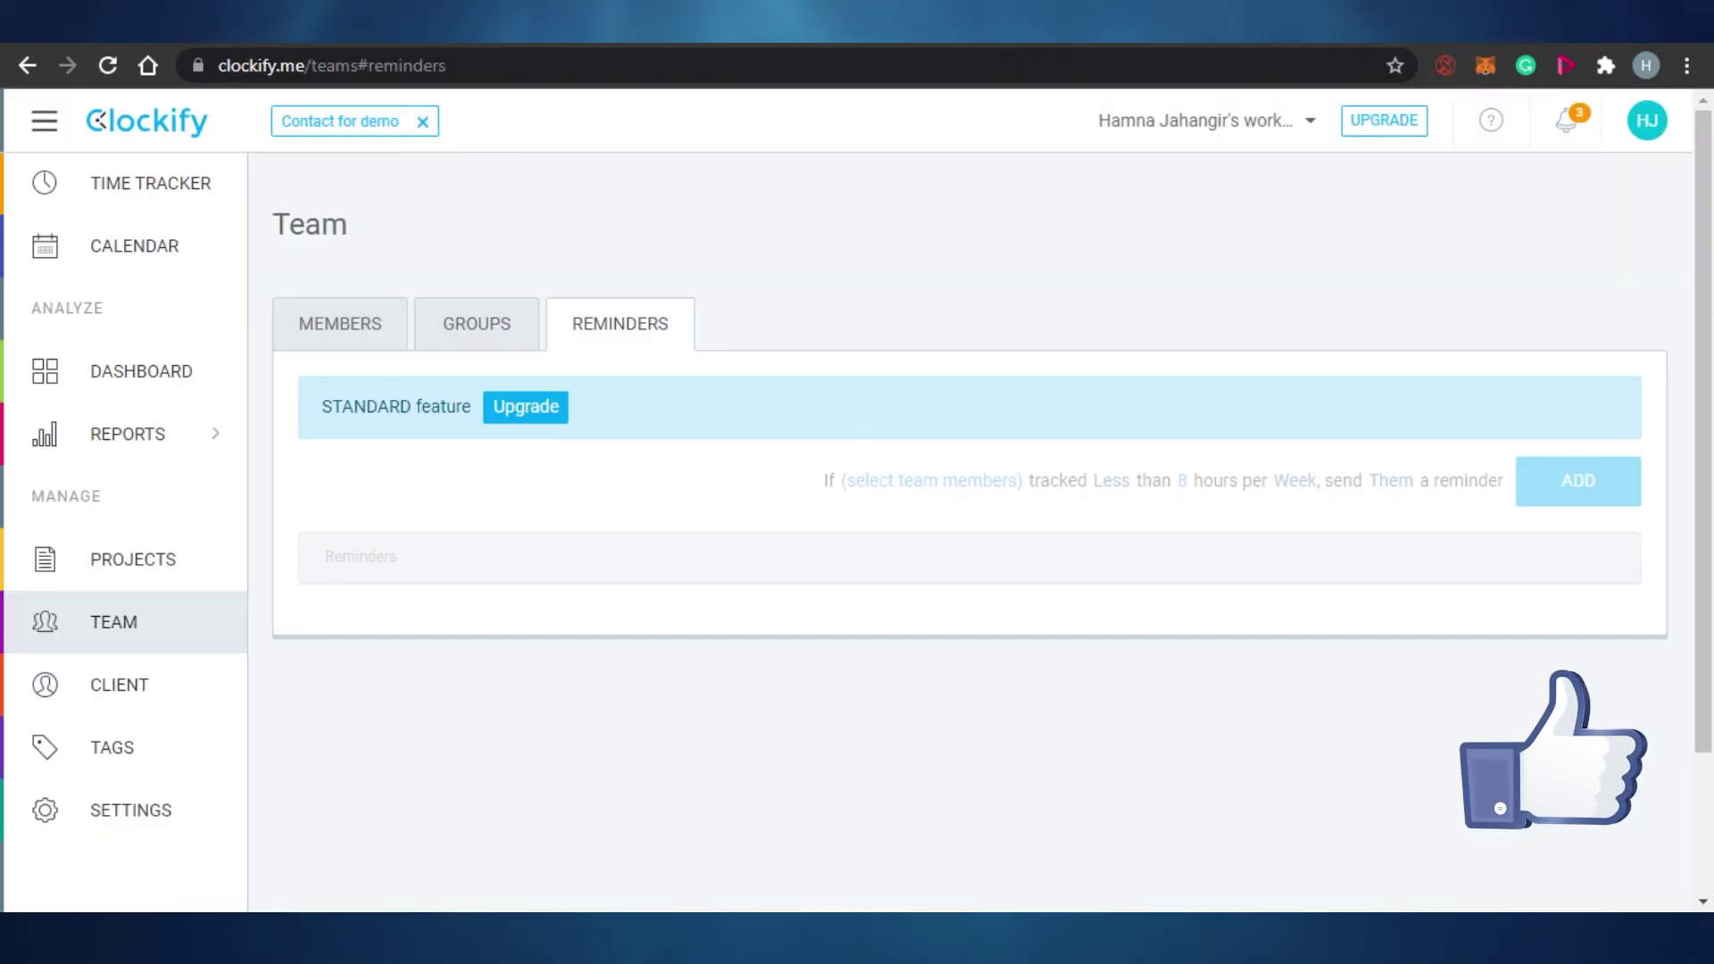